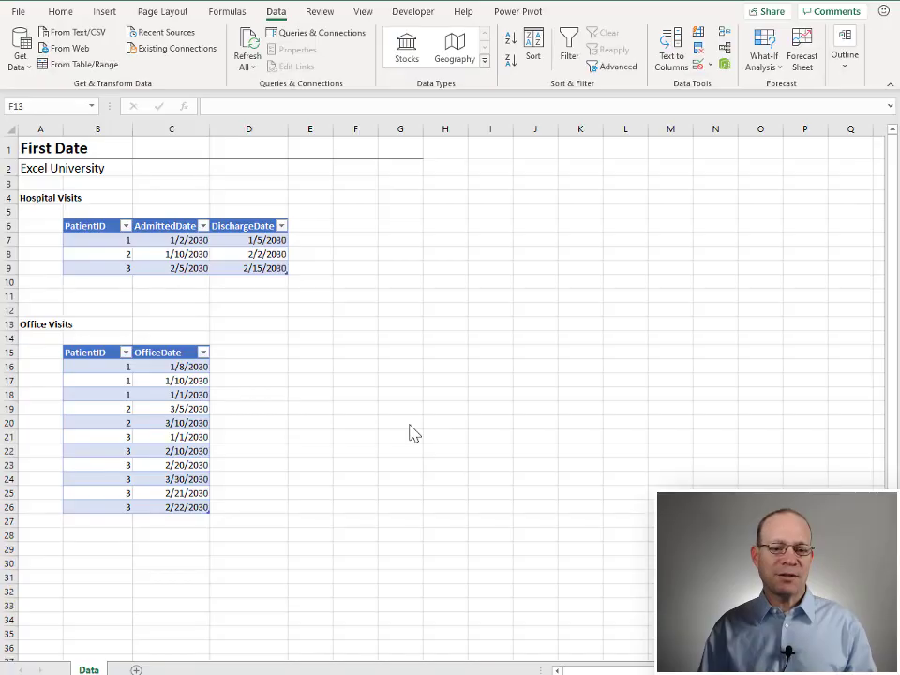
Step: Highlight the Hospital Visits PatientID, AdmittedDate and DischargeDate columns and the Office Visits data
{"action": "left_click", "coordinate": [36, 198]}
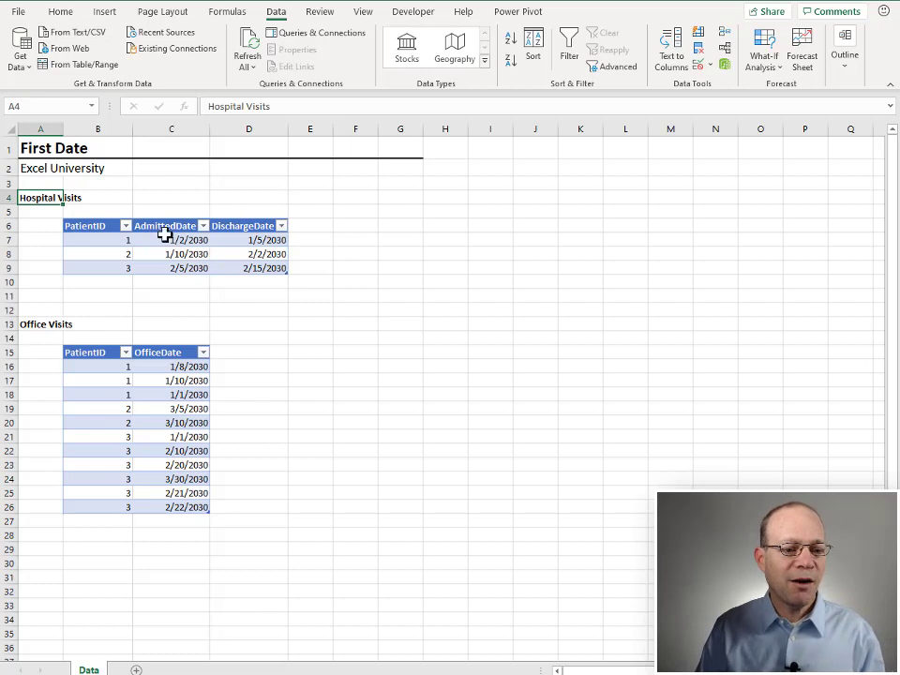
{"action": "left_click_drag", "start_coordinate": [104, 240], "coordinate": [101, 266]}
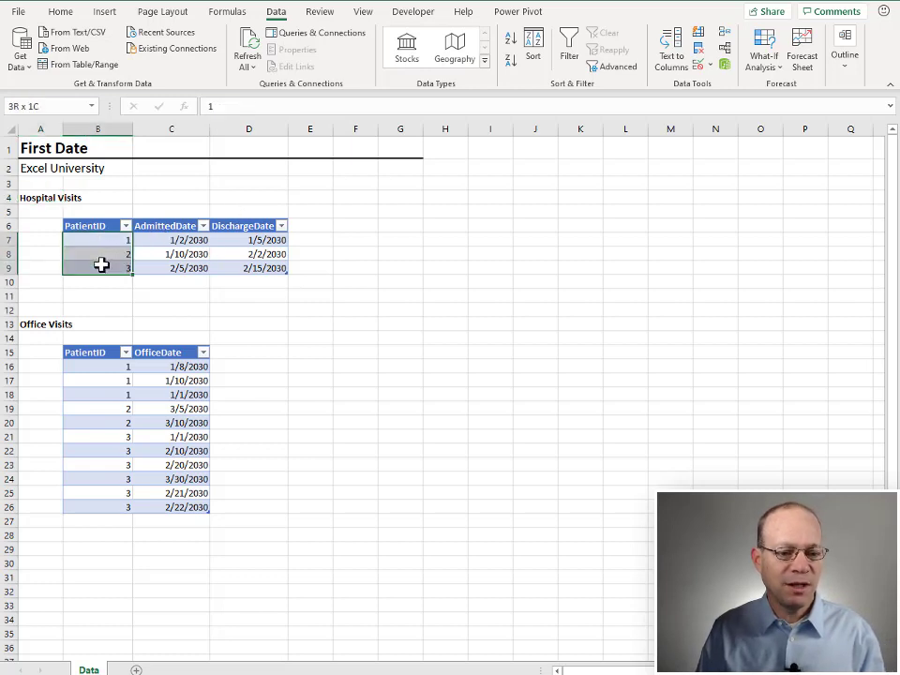
{"action": "left_click_drag", "start_coordinate": [168, 241], "coordinate": [169, 269]}
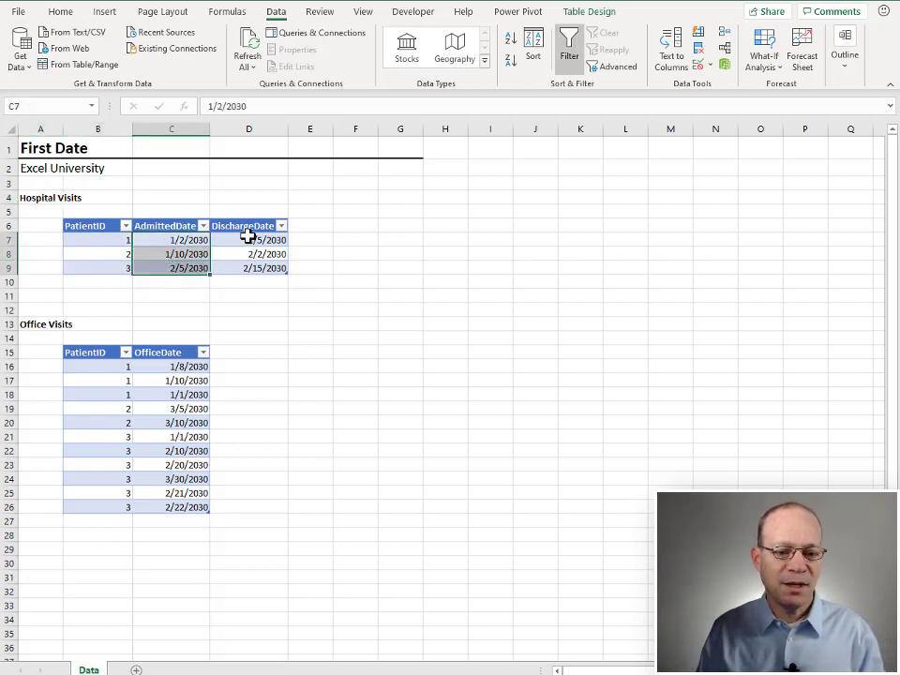
{"action": "left_click_drag", "start_coordinate": [246, 239], "coordinate": [248, 268]}
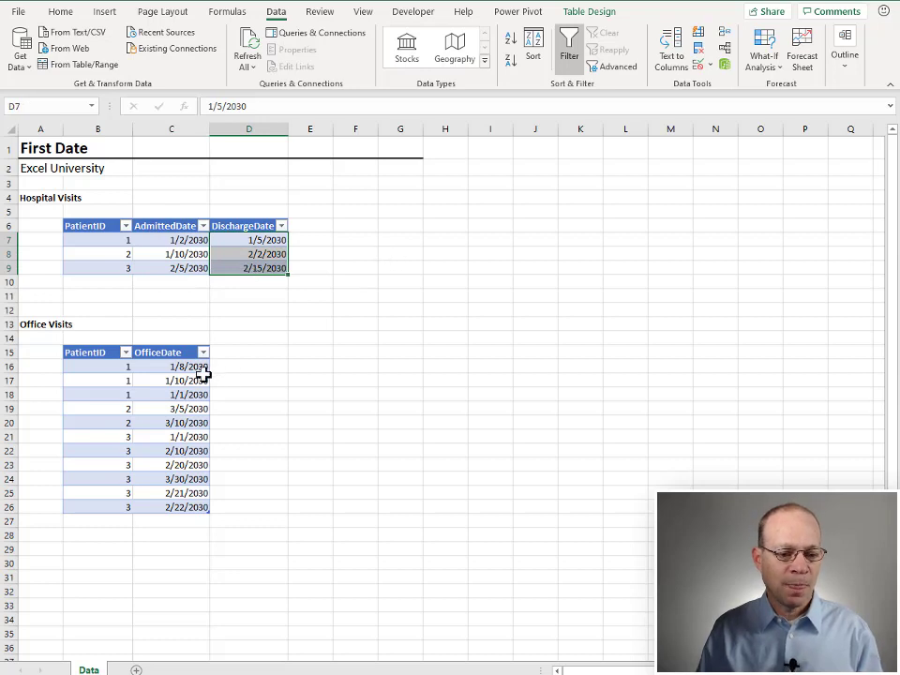
{"action": "left_click_drag", "start_coordinate": [107, 365], "coordinate": [171, 504]}
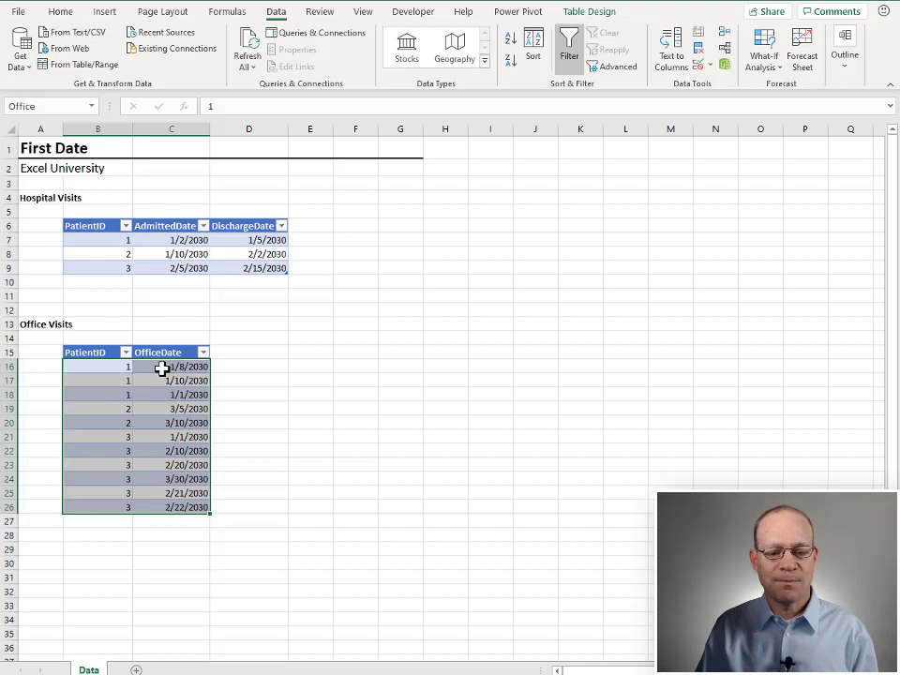
{"action": "left_click", "coordinate": [261, 243]}
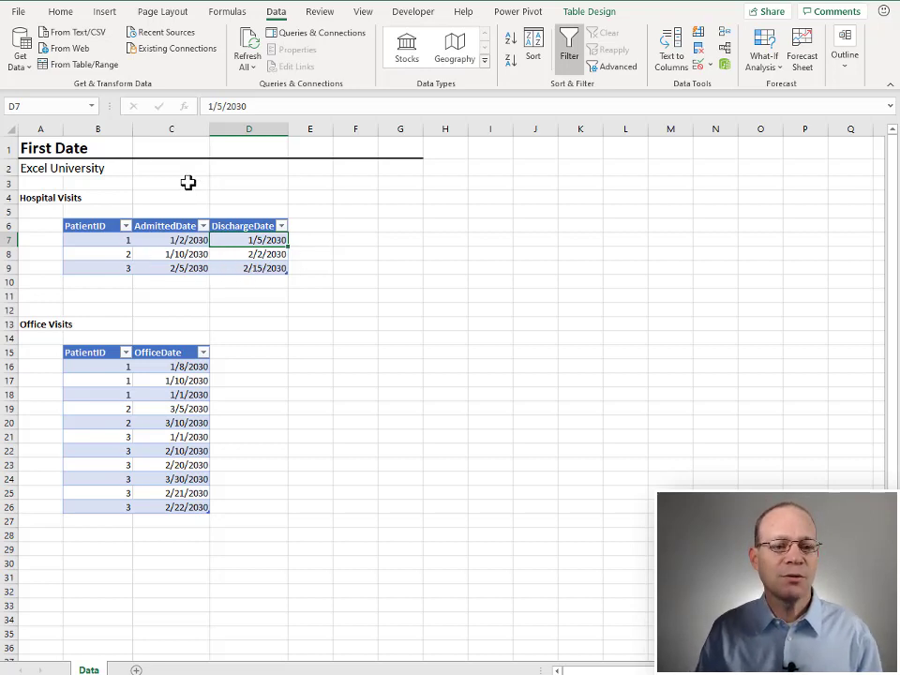
Step: Load the Hospital Visits table as a connection-only query named Hospital
{"action": "left_click", "coordinate": [113, 240]}
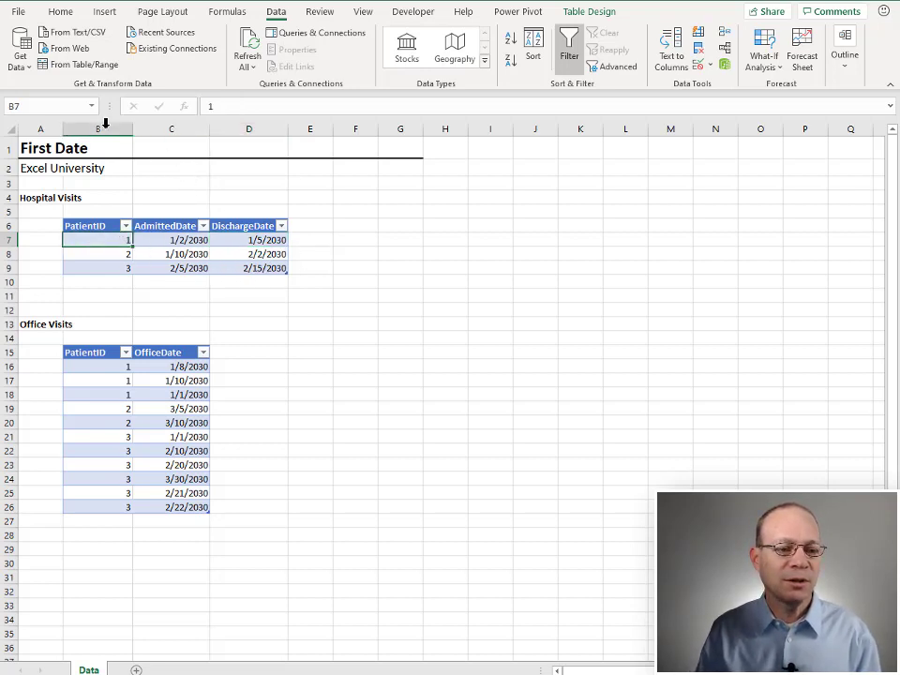
{"action": "left_click", "coordinate": [86, 66]}
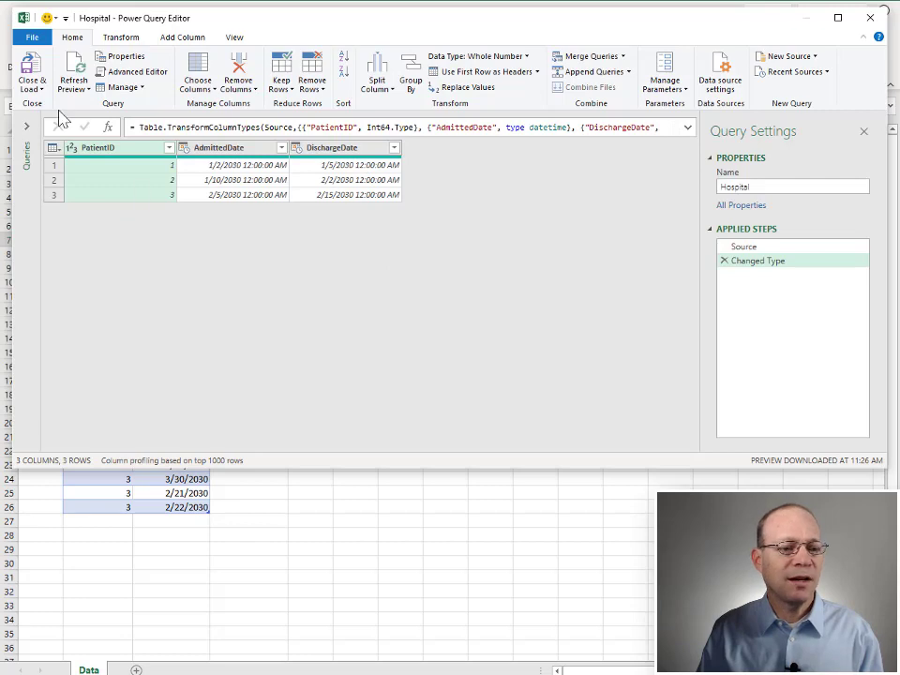
{"action": "left_click", "coordinate": [32, 87]}
{"action": "left_click", "coordinate": [54, 121]}
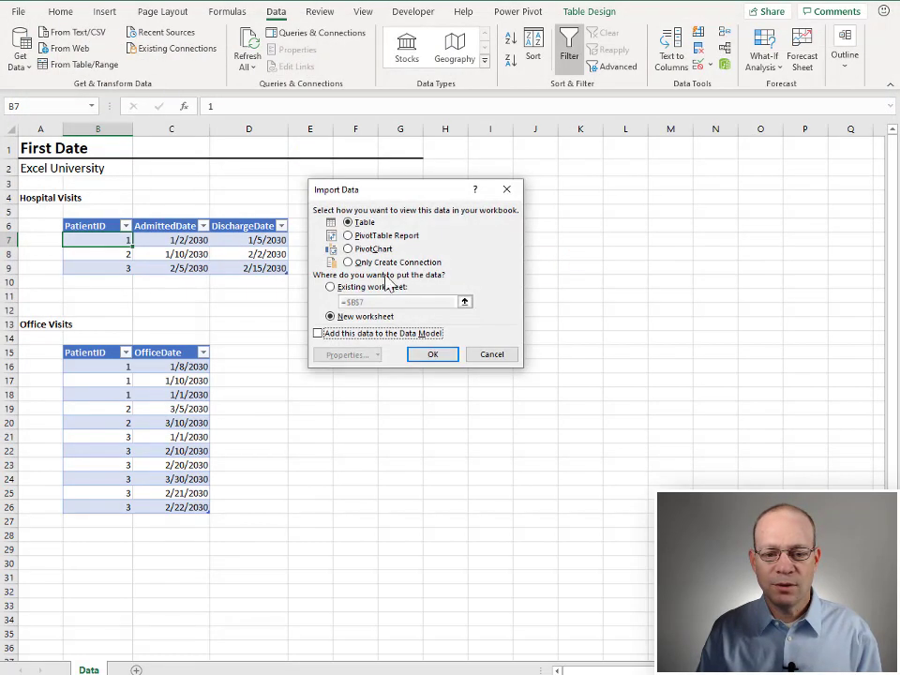
{"action": "left_click", "coordinate": [386, 262]}
{"action": "left_click", "coordinate": [436, 356]}
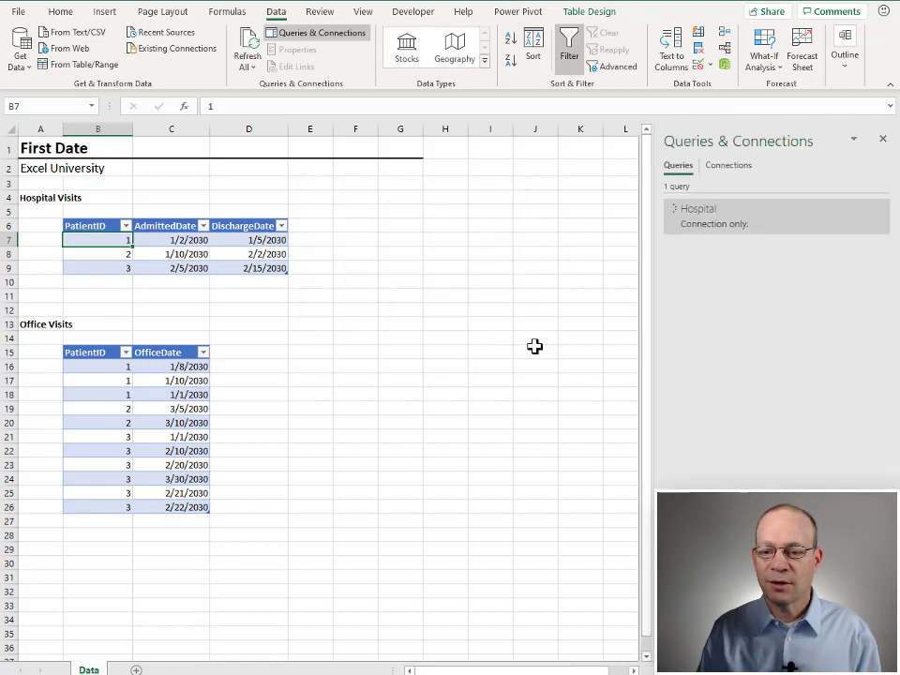
Step: Load the Office Visits table as a connection-only query named Office
{"action": "left_click", "coordinate": [157, 366]}
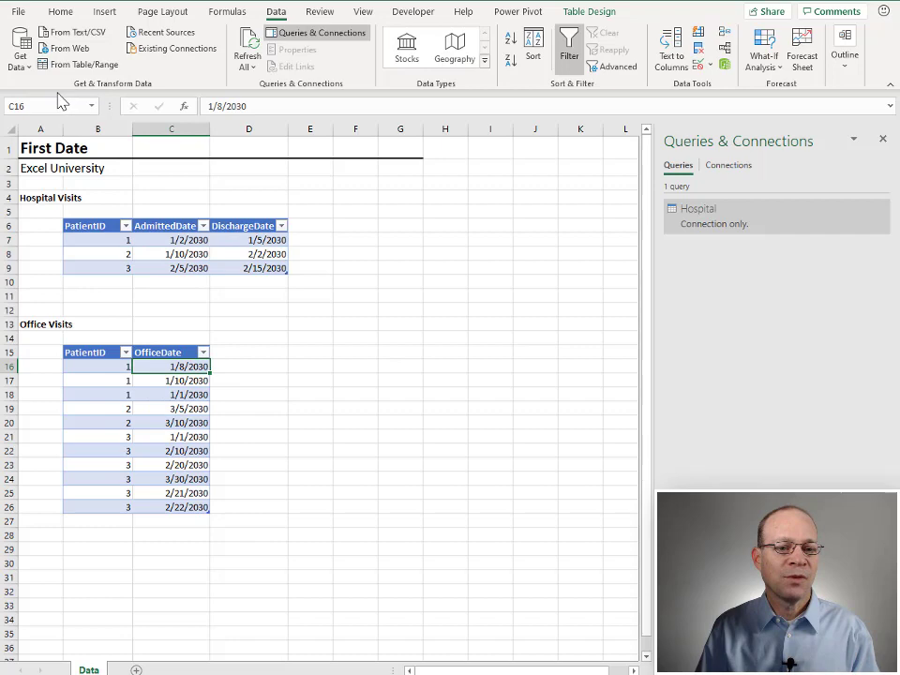
{"action": "left_click", "coordinate": [77, 64]}
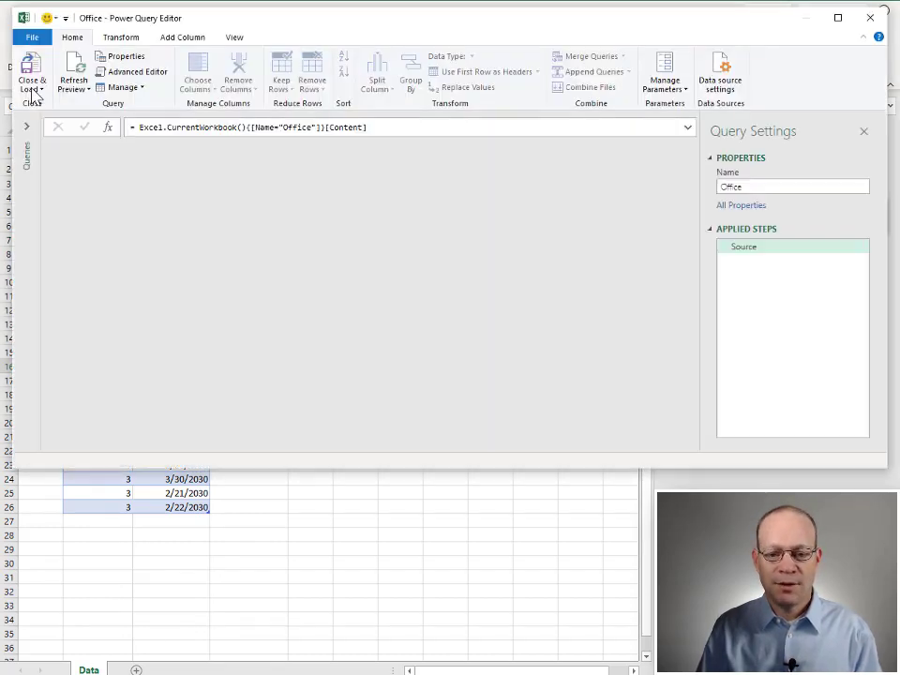
{"action": "left_click", "coordinate": [34, 90]}
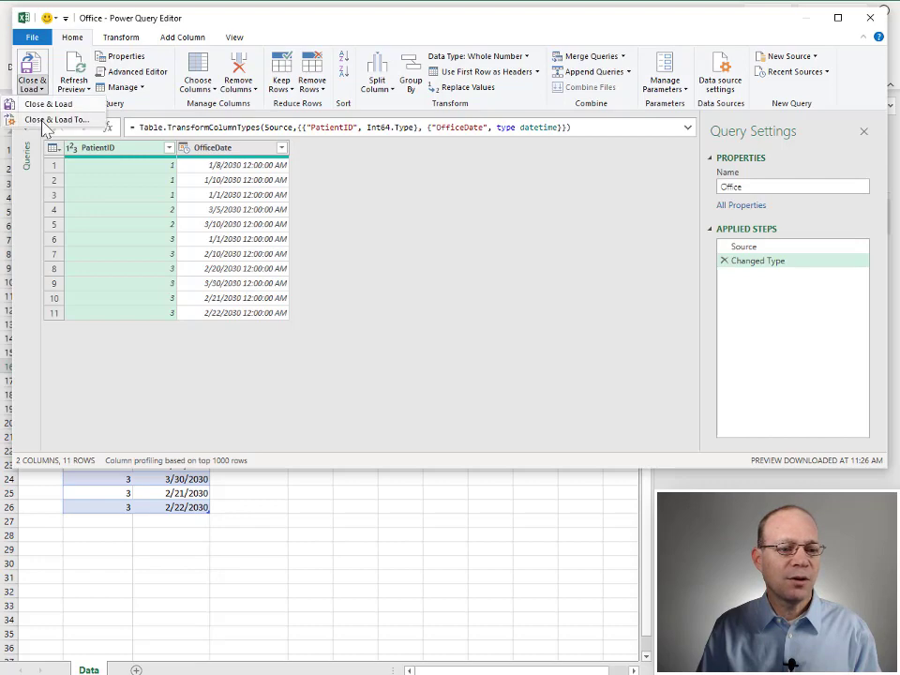
{"action": "left_click", "coordinate": [38, 118]}
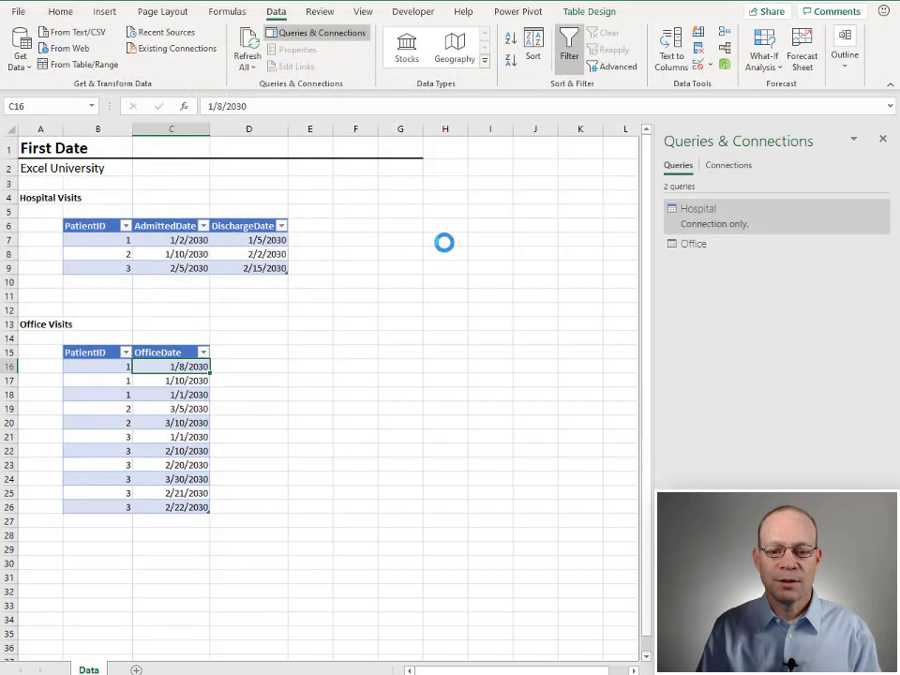
{"action": "left_click", "coordinate": [347, 263]}
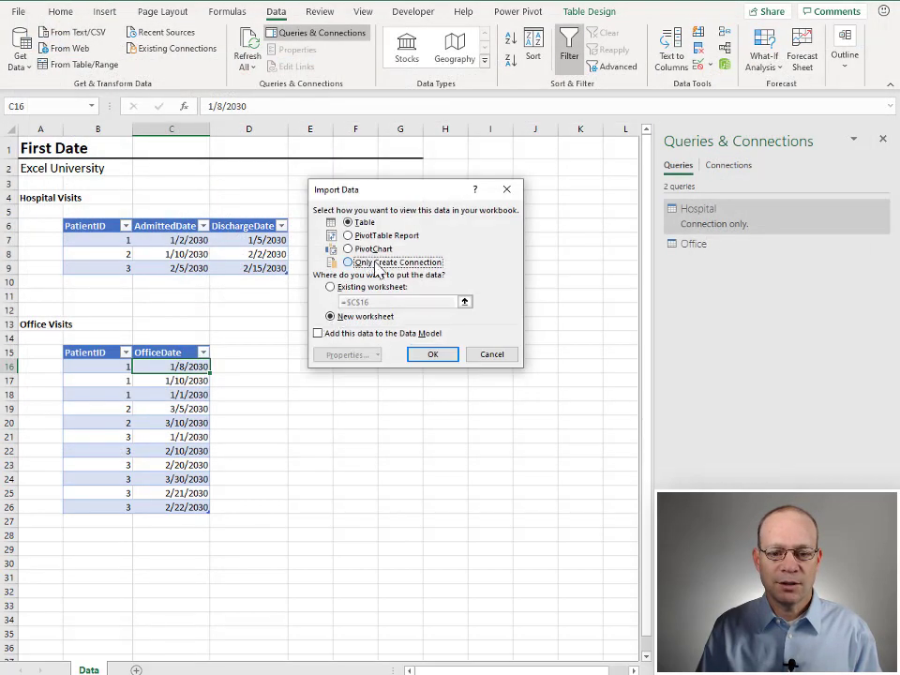
{"action": "left_click", "coordinate": [430, 354]}
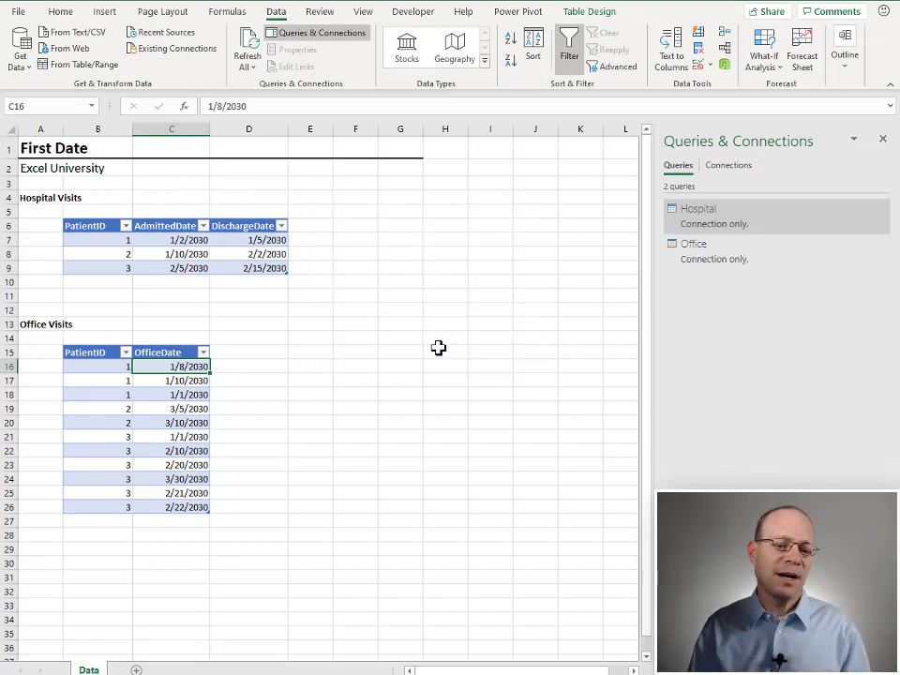
Step: Left outer join Hospital to Office on PatientID in the Merge dialog
{"action": "left_click", "coordinate": [26, 71]}
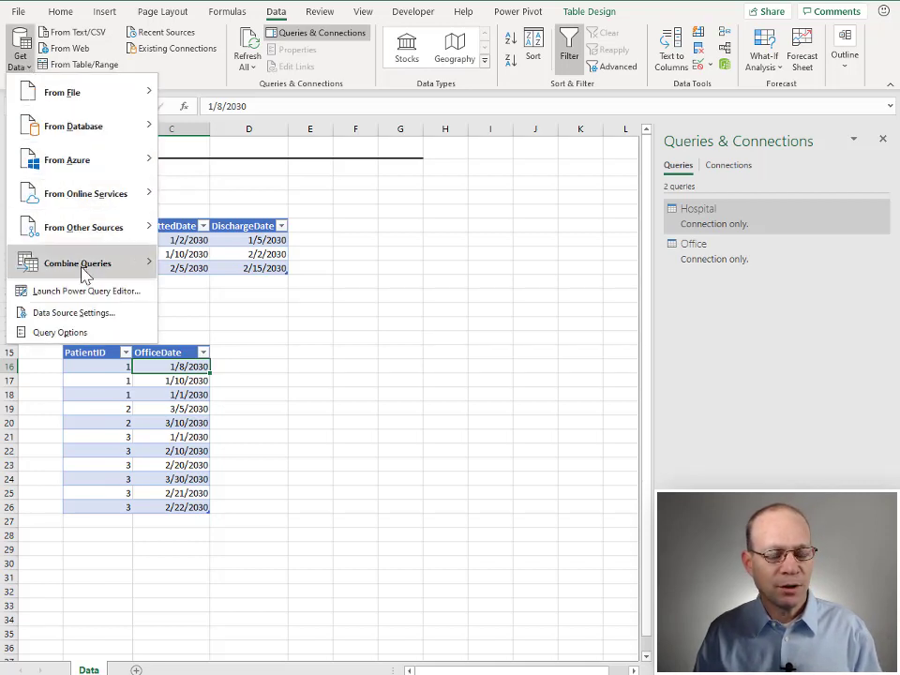
{"action": "mouse_move", "coordinate": [76, 263]}
{"action": "left_click", "coordinate": [202, 272]}
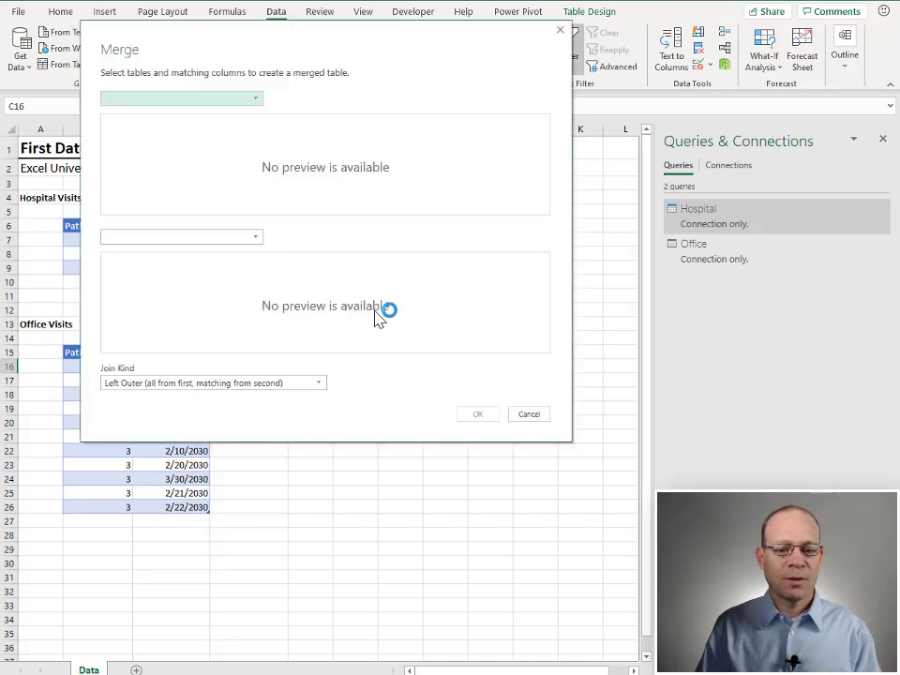
{"action": "left_click", "coordinate": [138, 98]}
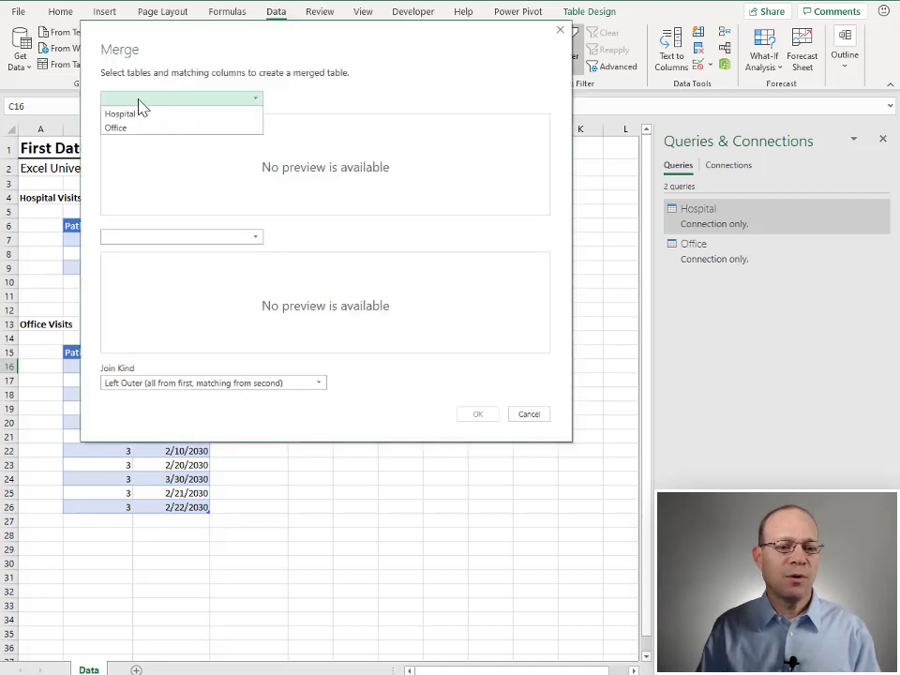
{"action": "left_click", "coordinate": [139, 115]}
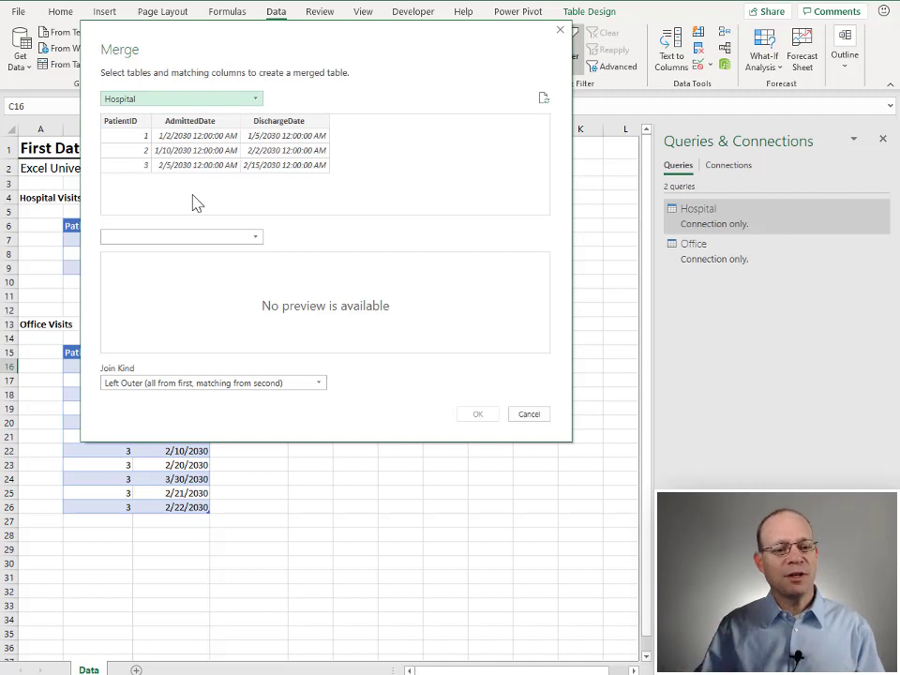
{"action": "left_click", "coordinate": [178, 238]}
{"action": "left_click", "coordinate": [166, 265]}
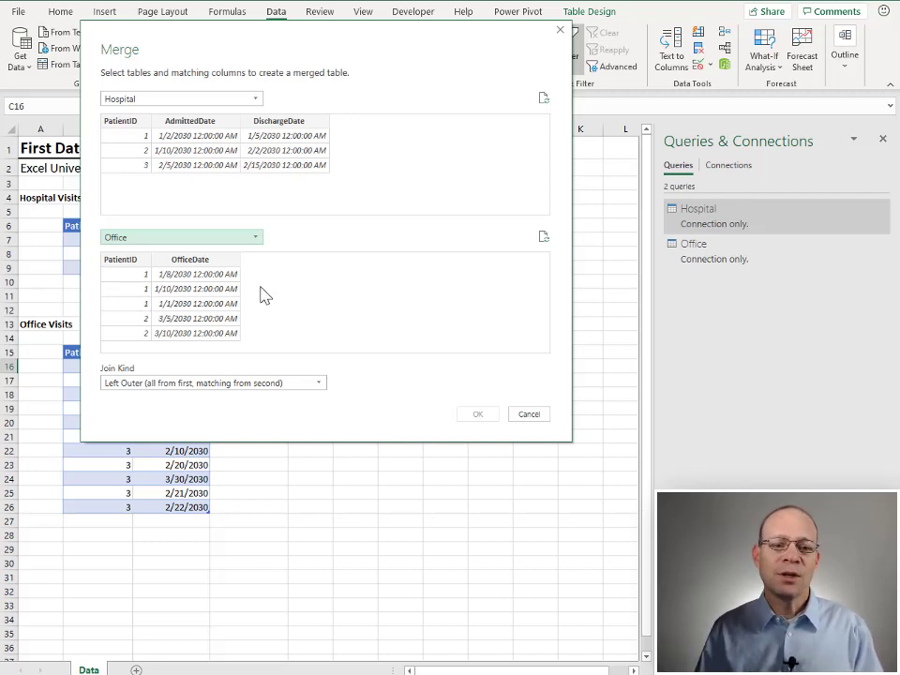
{"action": "left_click", "coordinate": [120, 127]}
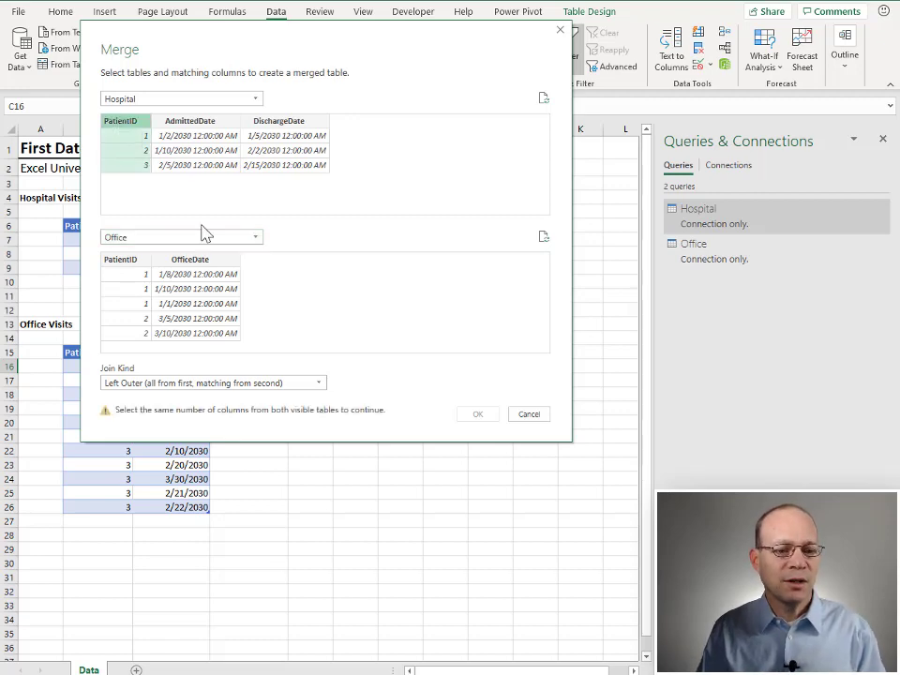
{"action": "left_click", "coordinate": [117, 261]}
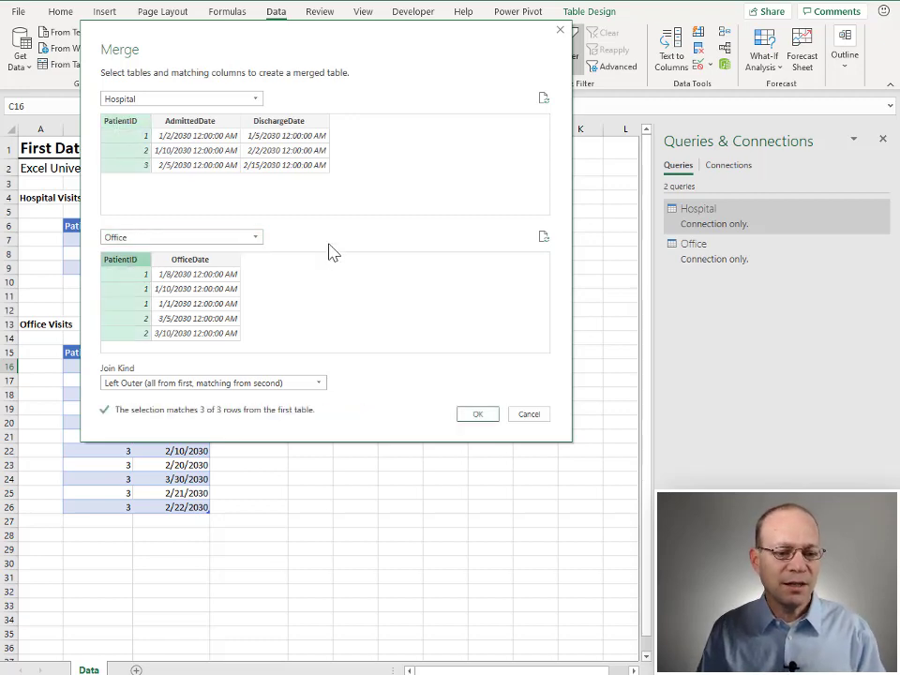
{"action": "left_click", "coordinate": [478, 416]}
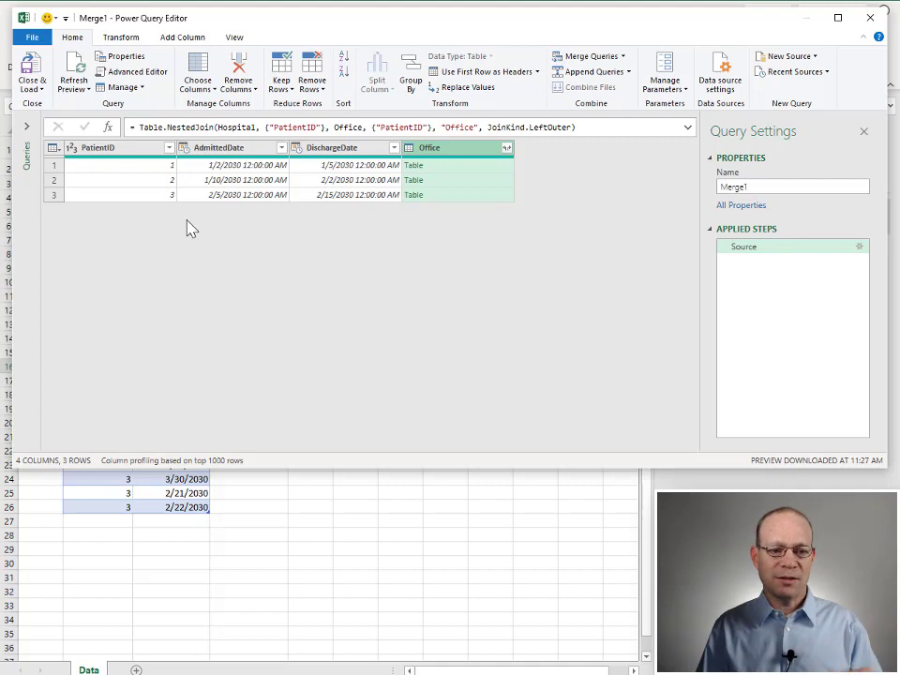
Step: Preview the nested Office visit tables for patients 1, 2 and 3
{"action": "left_click", "coordinate": [479, 166]}
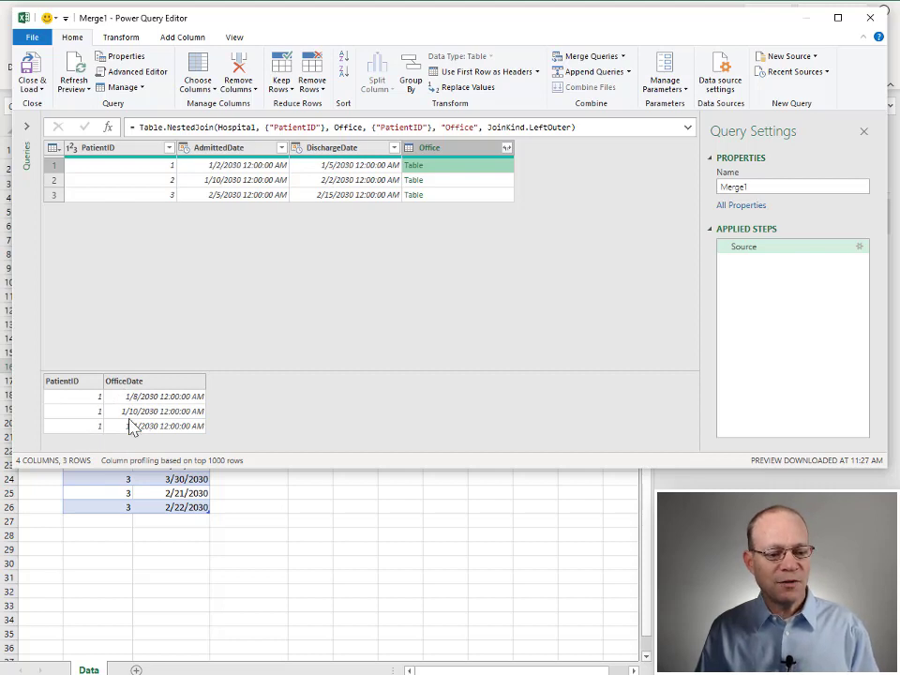
{"action": "left_click", "coordinate": [458, 180]}
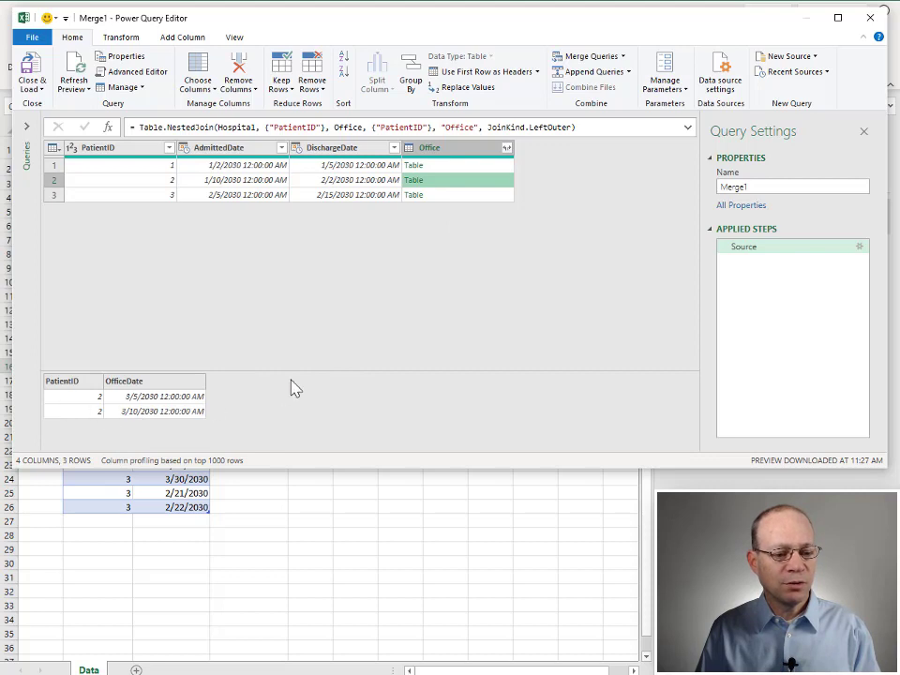
{"action": "left_click", "coordinate": [475, 195]}
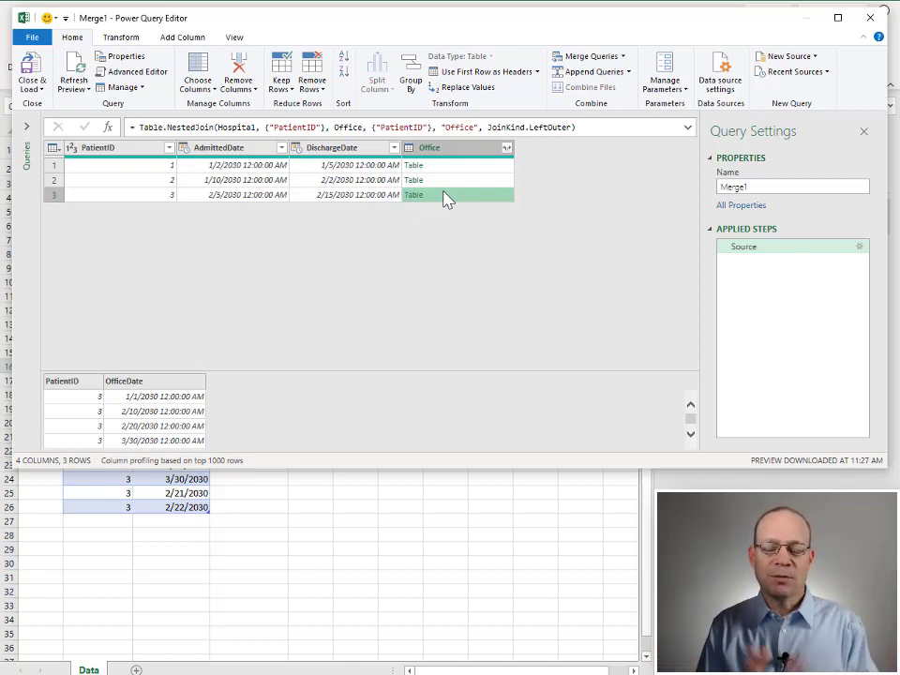
Step: Expand the Office column to include only OfficeDate
{"action": "left_click", "coordinate": [506, 150]}
{"action": "left_click", "coordinate": [301, 204]}
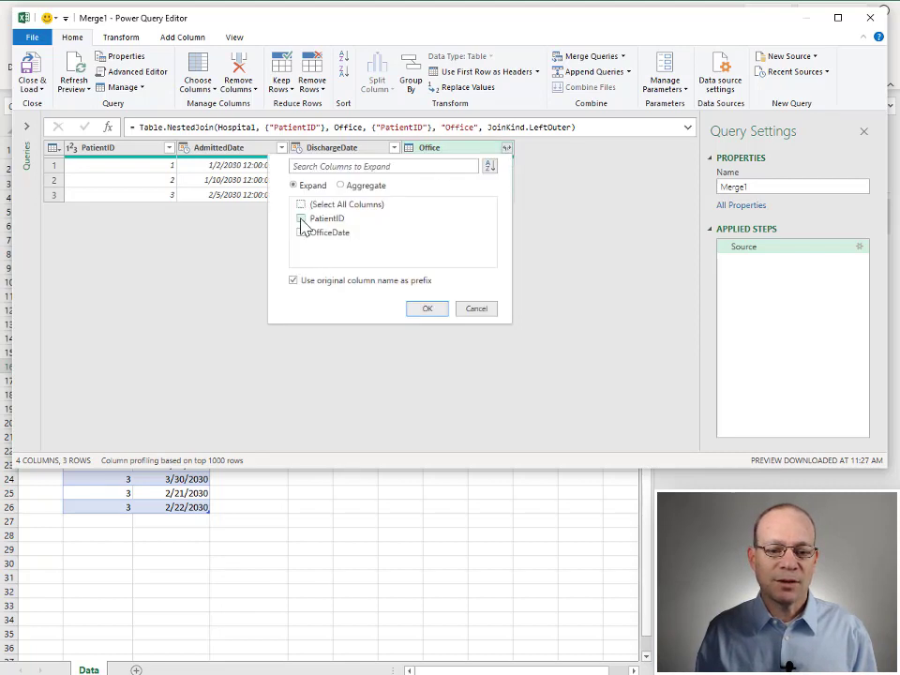
{"action": "left_click", "coordinate": [301, 219]}
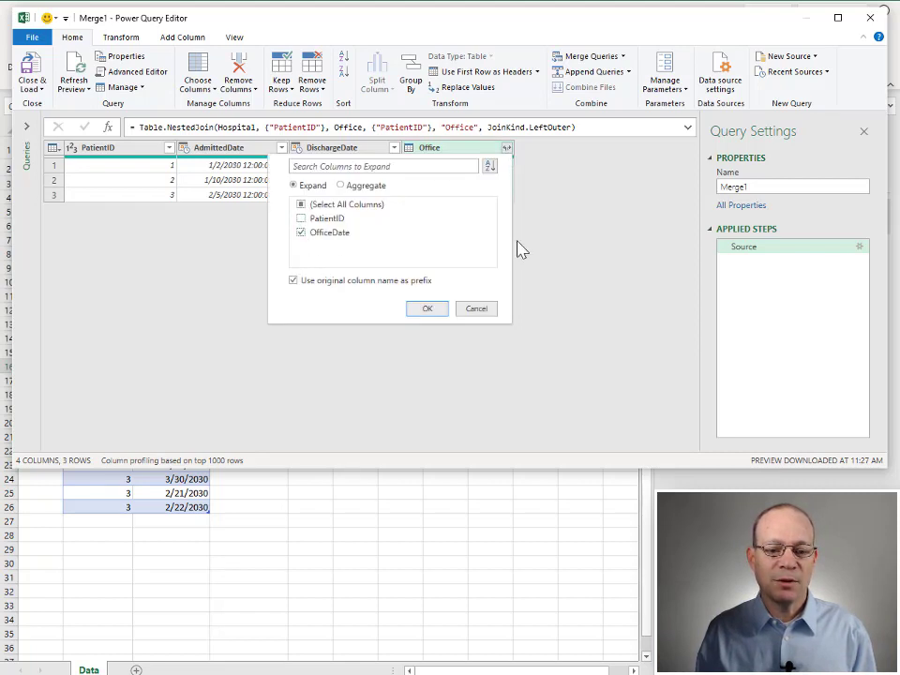
{"action": "left_click", "coordinate": [425, 310]}
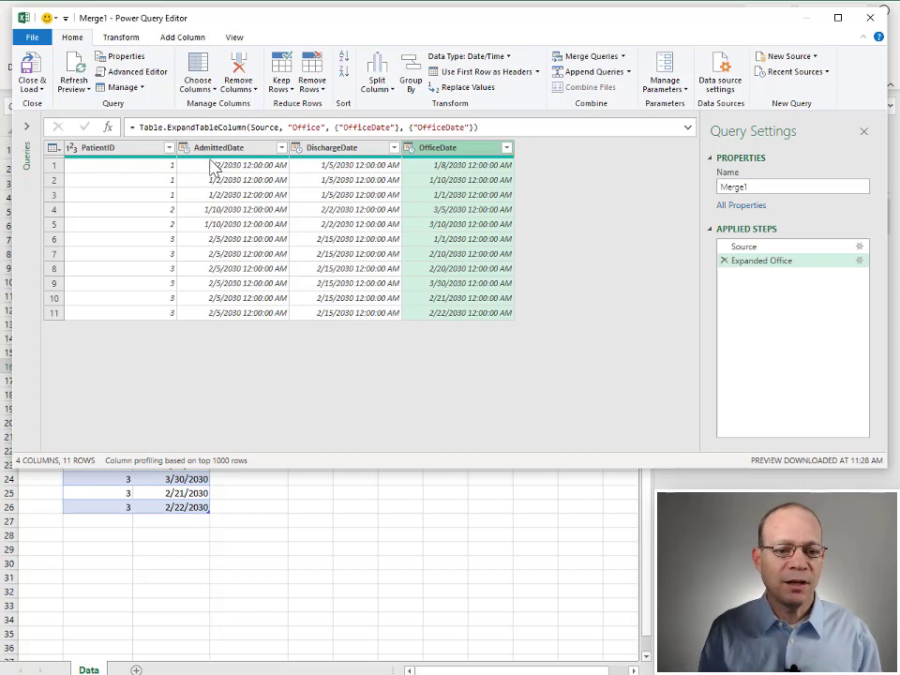
Step: Set AdmittedDate, DischargeDate and OfficeDate to the Date type
{"action": "left_click", "coordinate": [185, 148]}
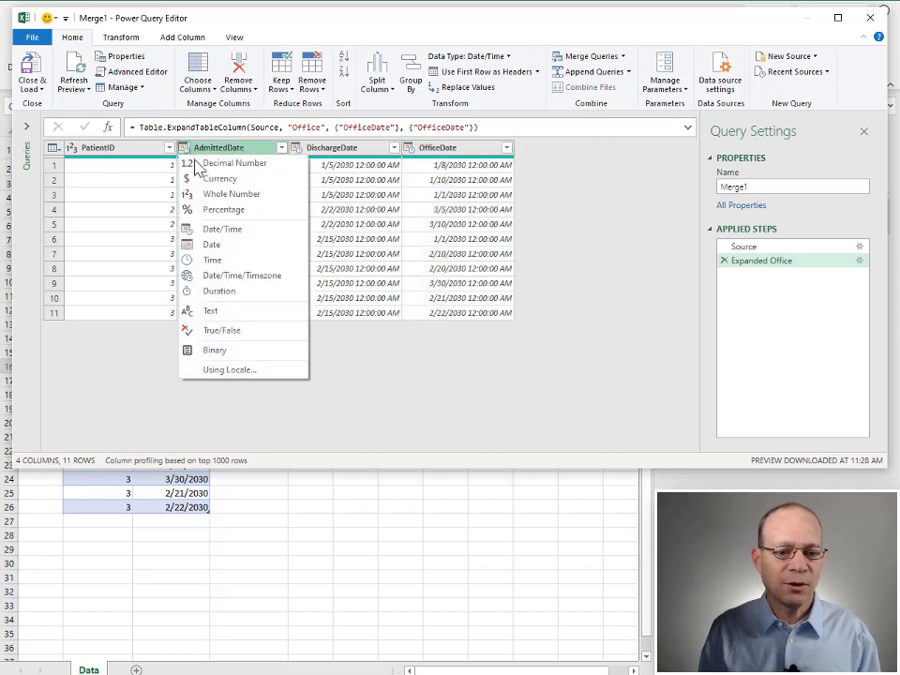
{"action": "left_click", "coordinate": [223, 245]}
{"action": "left_click", "coordinate": [297, 148]}
{"action": "left_click", "coordinate": [324, 244]}
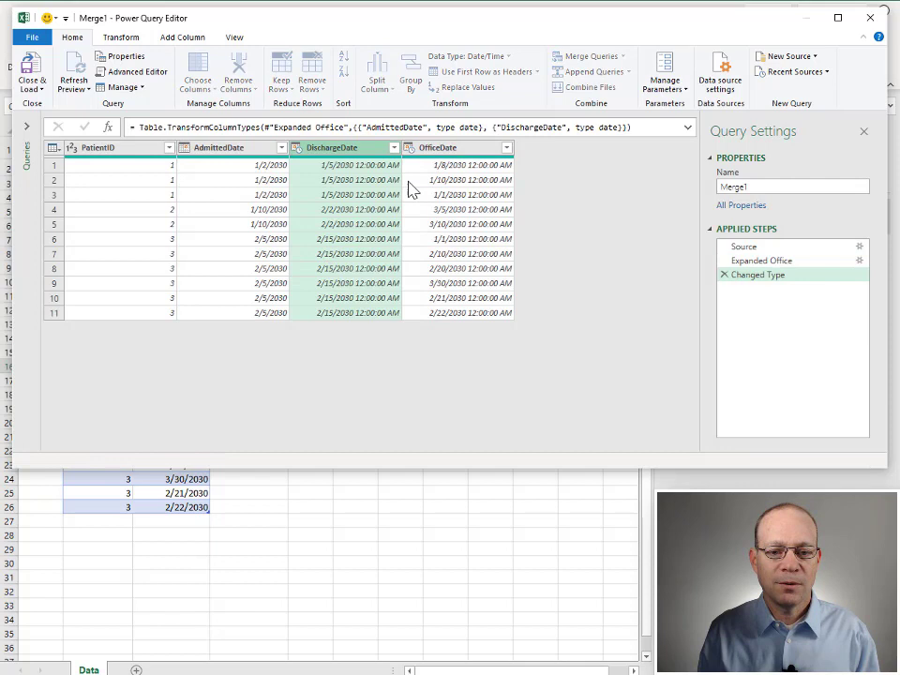
{"action": "left_click", "coordinate": [410, 148]}
{"action": "left_click", "coordinate": [434, 244]}
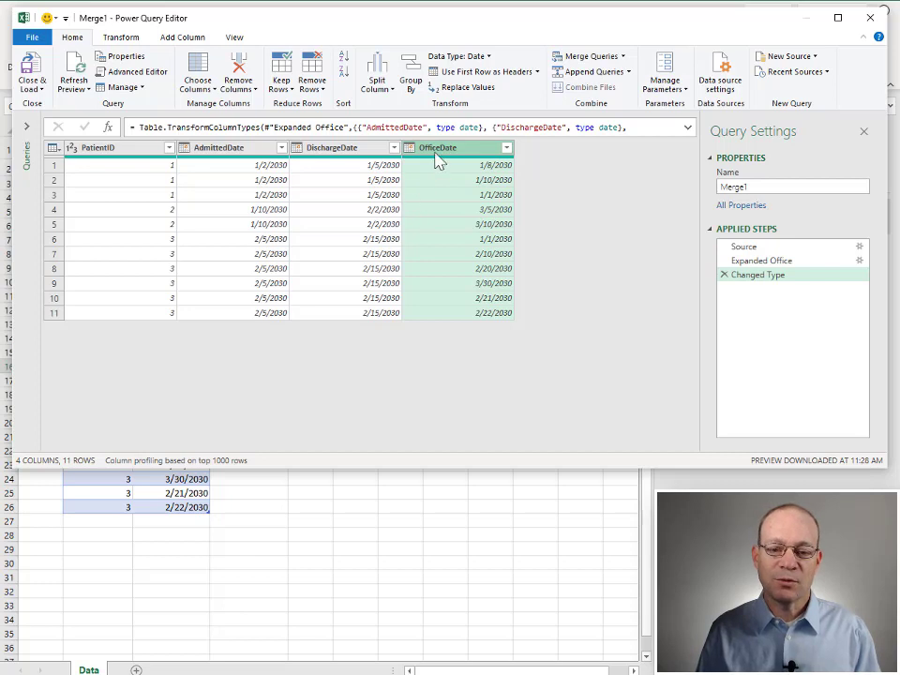
Step: Add a Subtraction column of days between DischargeDate and OfficeDate
{"action": "left_click", "coordinate": [341, 150], "text": "ctrl"}
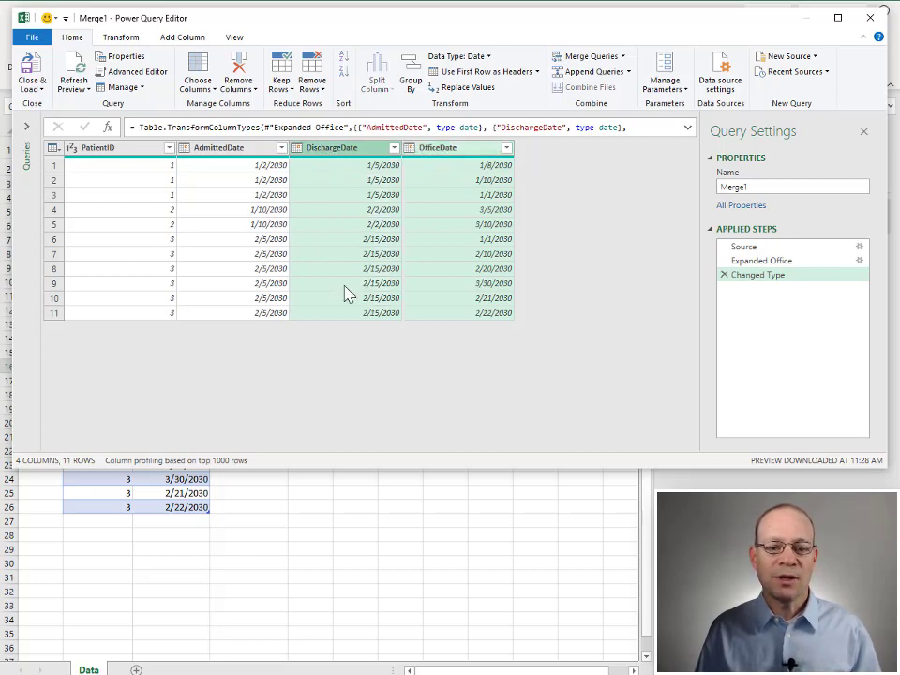
{"action": "left_click", "coordinate": [184, 37]}
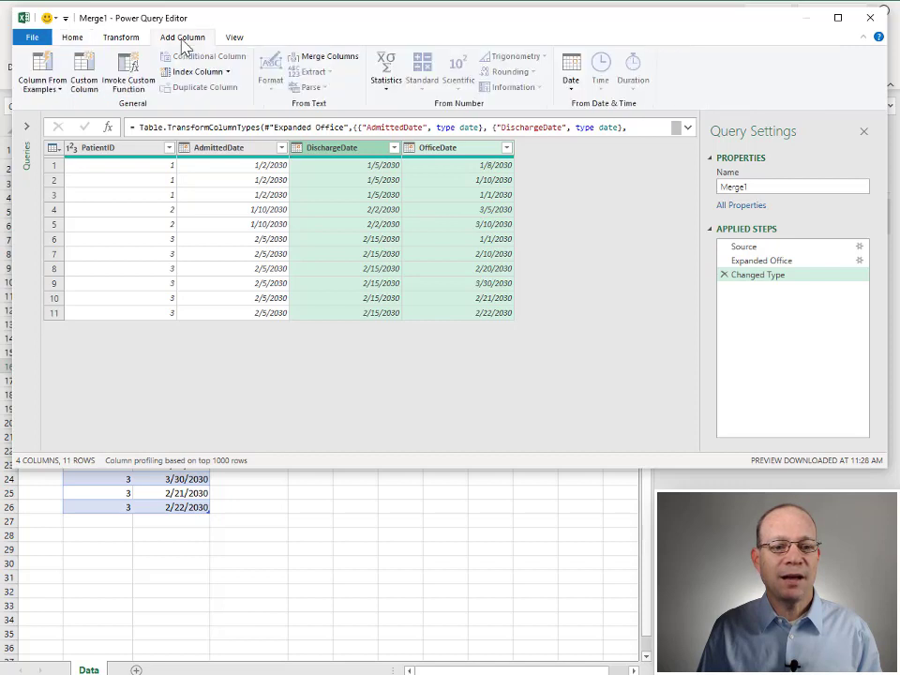
{"action": "left_click", "coordinate": [572, 92]}
{"action": "left_click", "coordinate": [508, 231]}
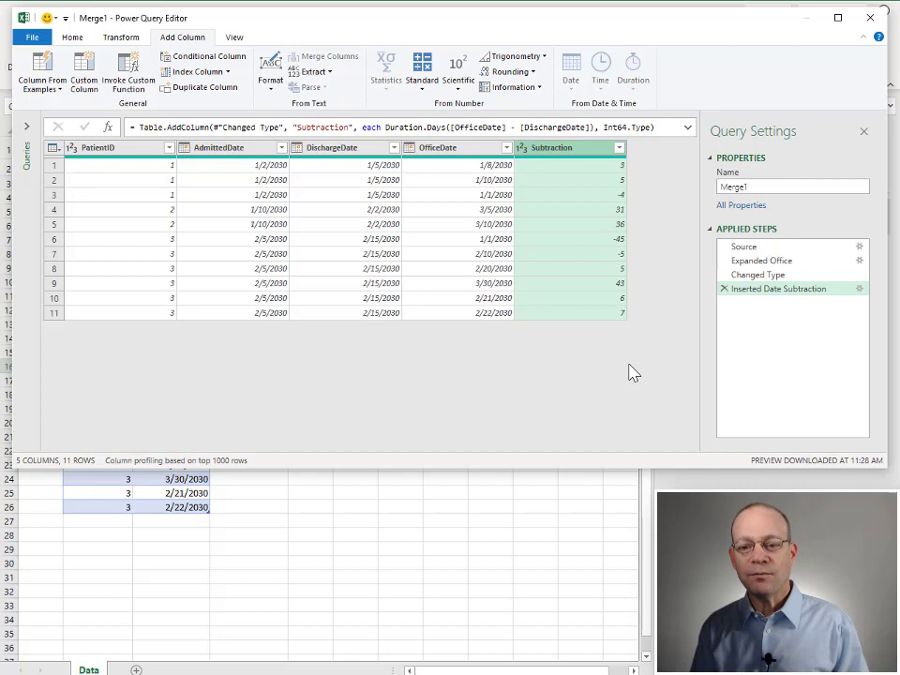
Step: Inspect the day differences, such as -4 in row 3 and 36 in row 5
{"action": "left_click", "coordinate": [461, 196]}
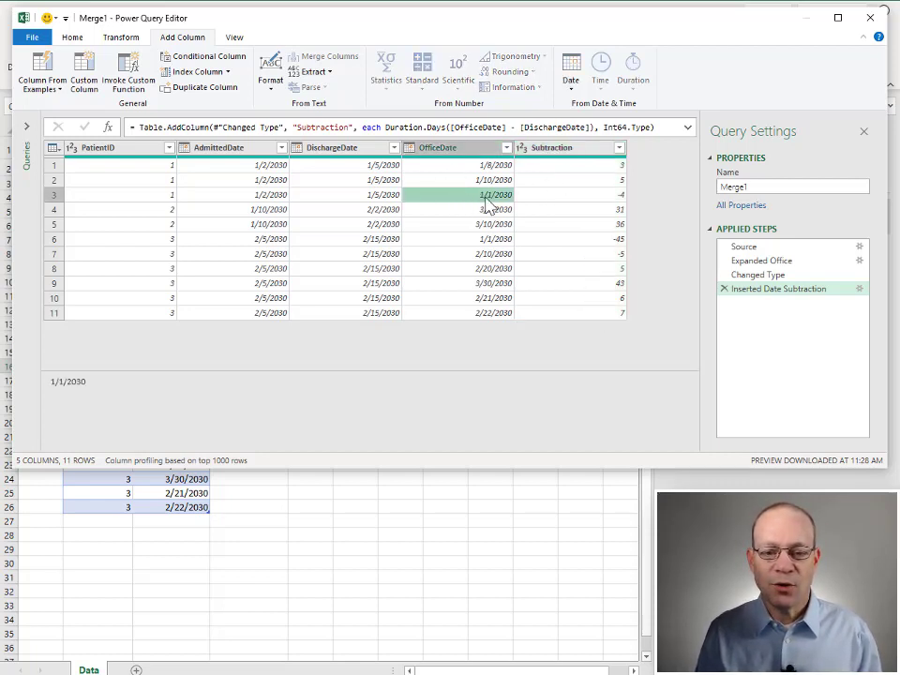
{"action": "left_click", "coordinate": [334, 195]}
{"action": "left_click", "coordinate": [469, 195]}
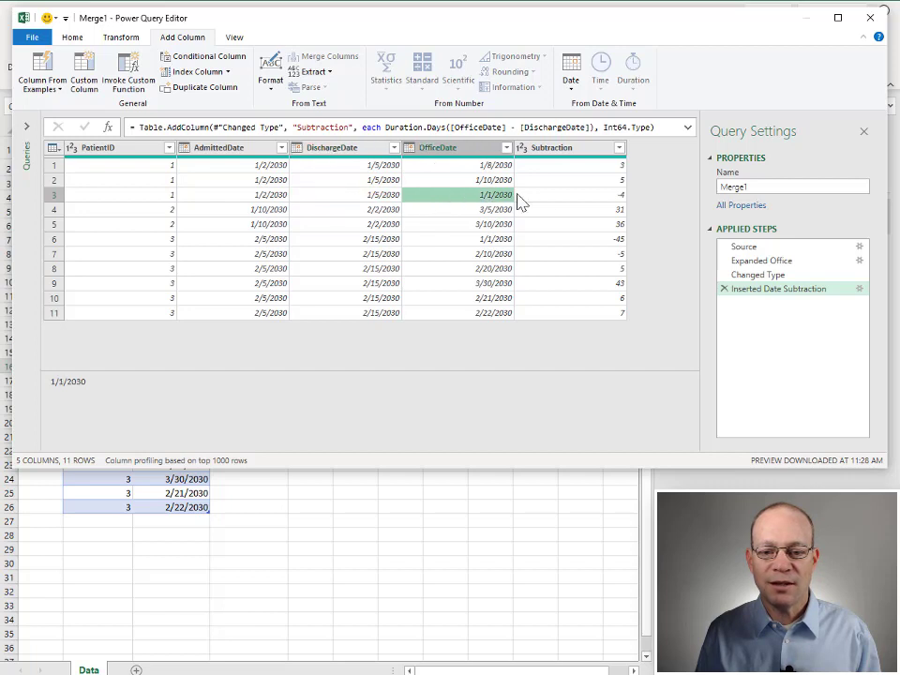
{"action": "left_click", "coordinate": [622, 195]}
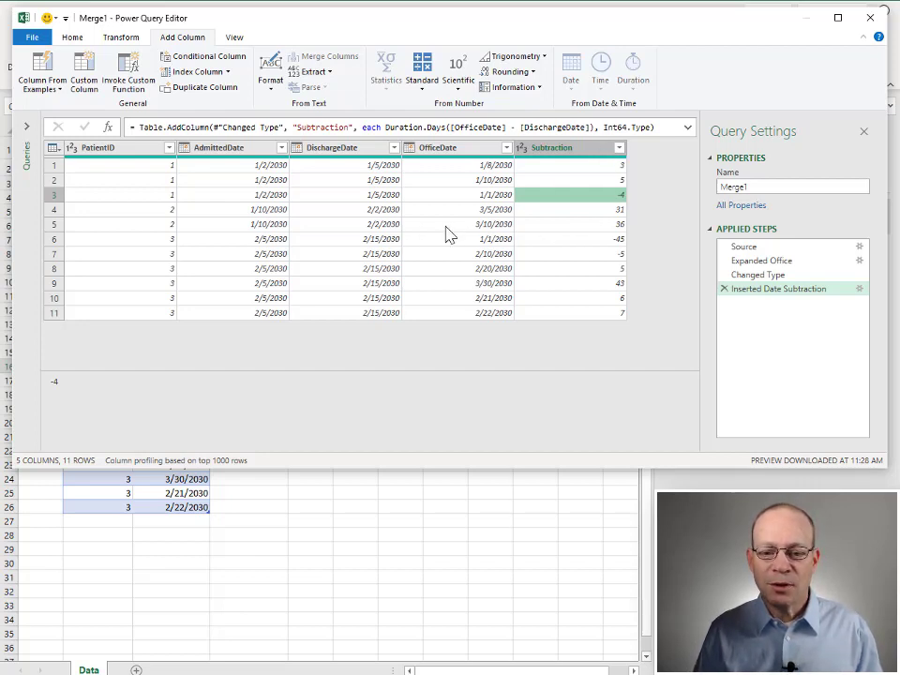
{"action": "left_click", "coordinate": [623, 225]}
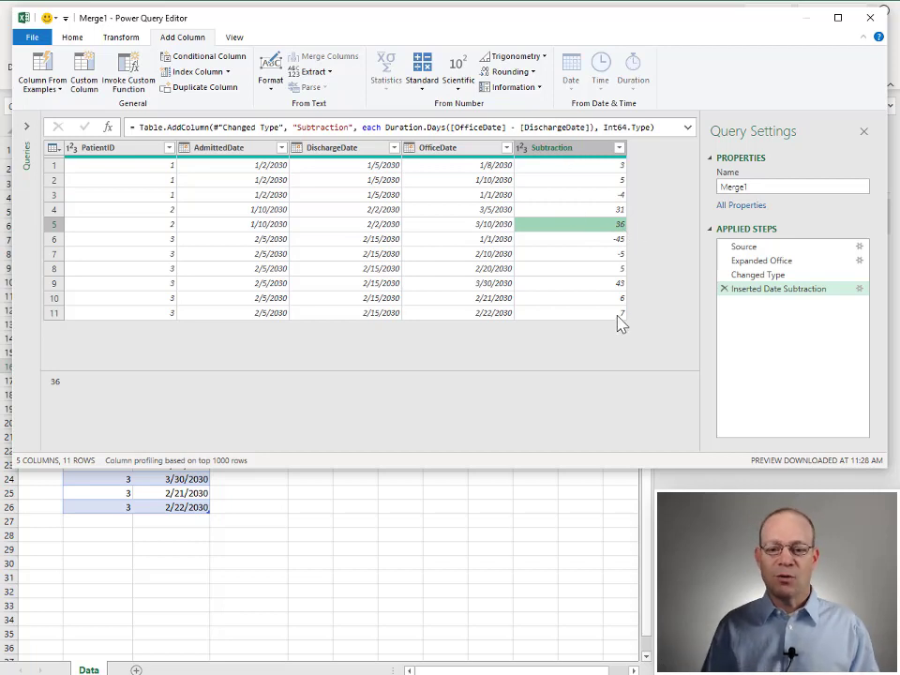
Step: Filter Subtraction to values greater than 0 and less than or equal to 30
{"action": "left_click", "coordinate": [619, 149]}
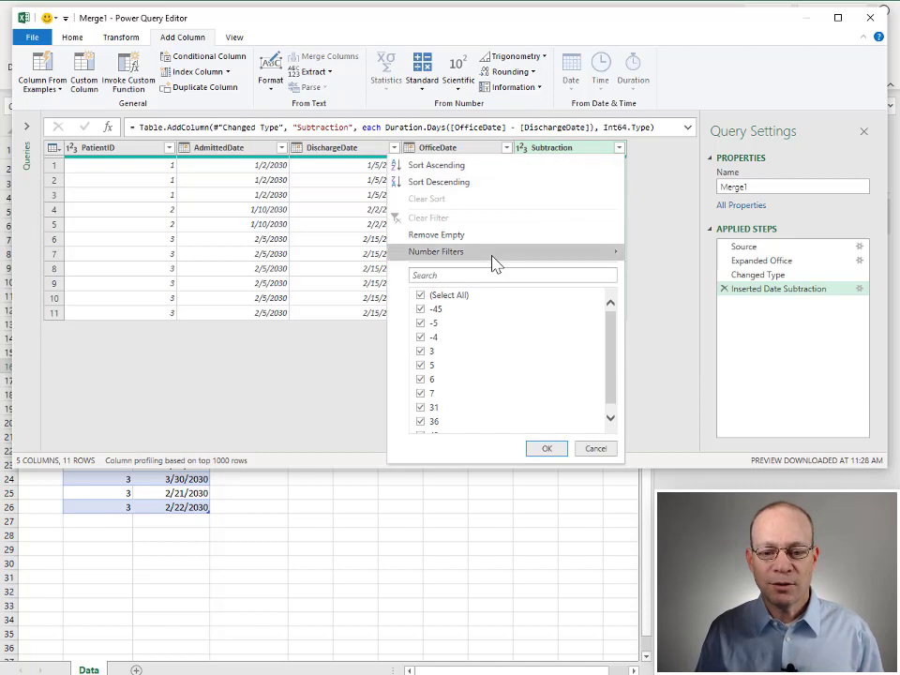
{"action": "mouse_move", "coordinate": [437, 251]}
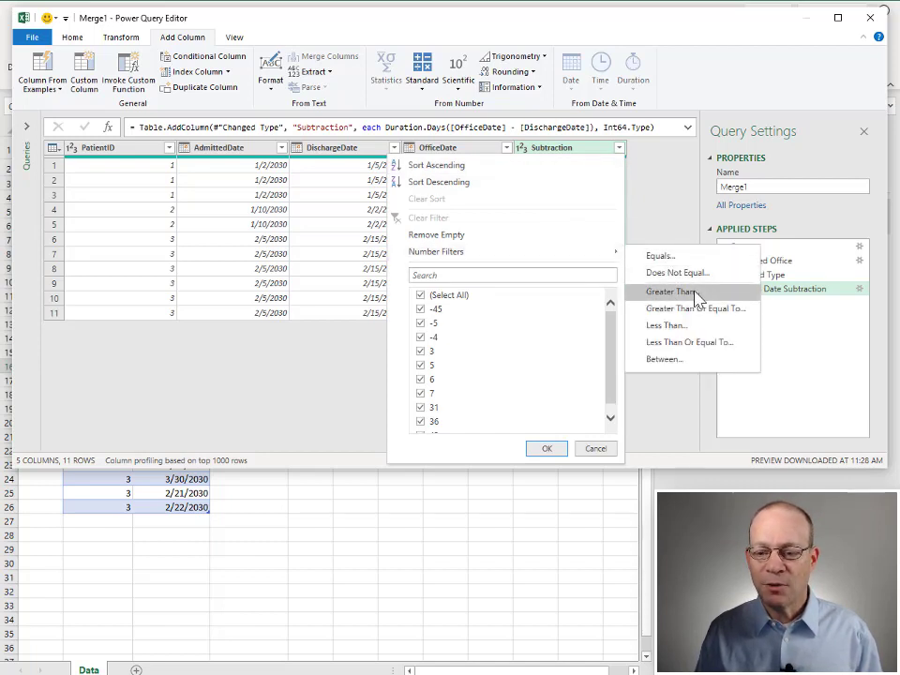
{"action": "left_click", "coordinate": [691, 296]}
{"action": "type", "text": "0"}
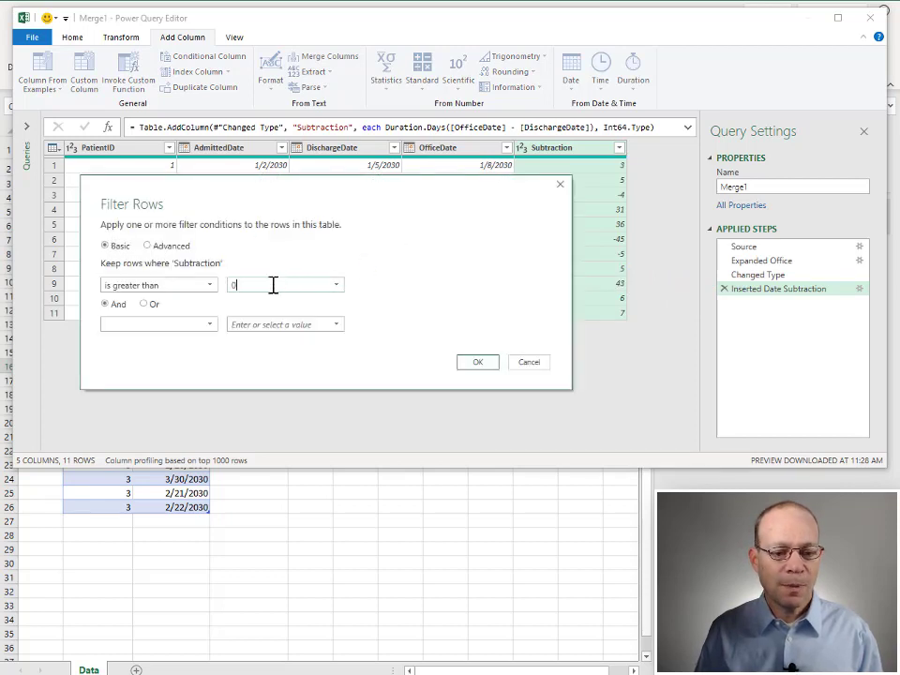
{"action": "left_click", "coordinate": [141, 326]}
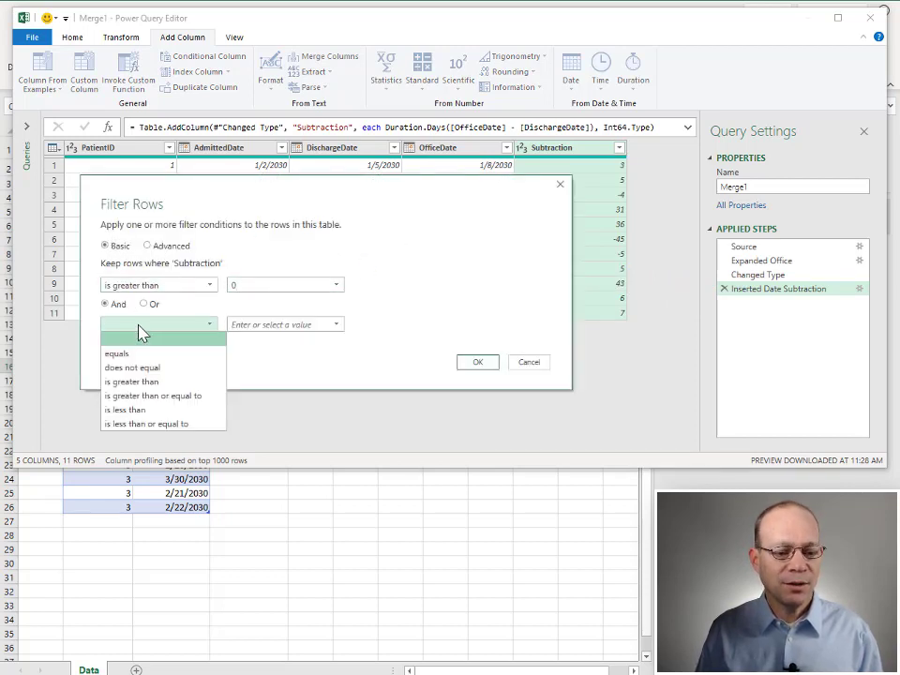
{"action": "left_click", "coordinate": [150, 424]}
{"action": "left_click", "coordinate": [268, 324]}
{"action": "type", "text": "3"}
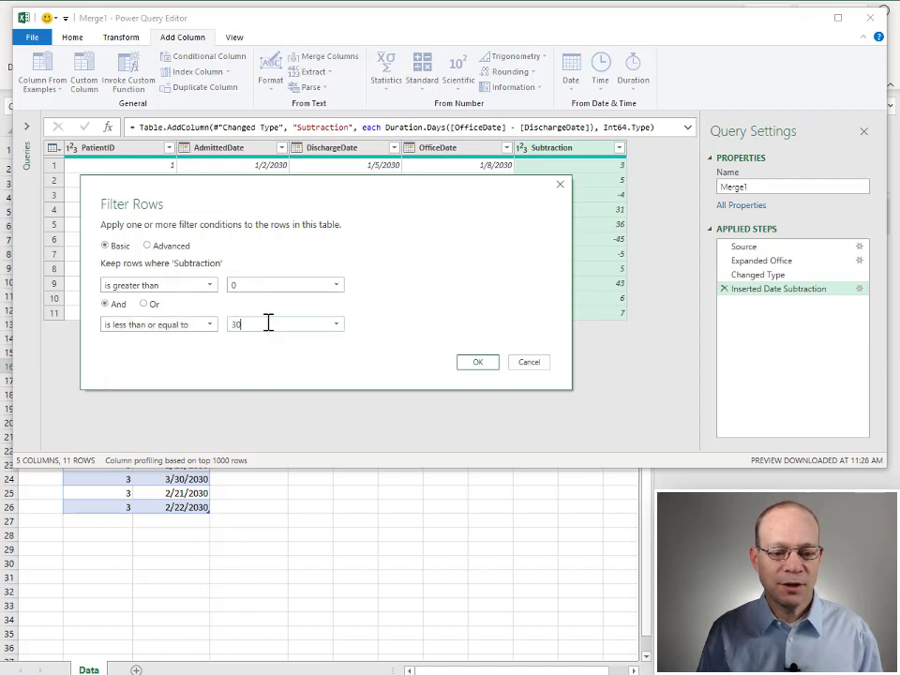
{"action": "type", "text": "0"}
{"action": "left_click", "coordinate": [472, 363]}
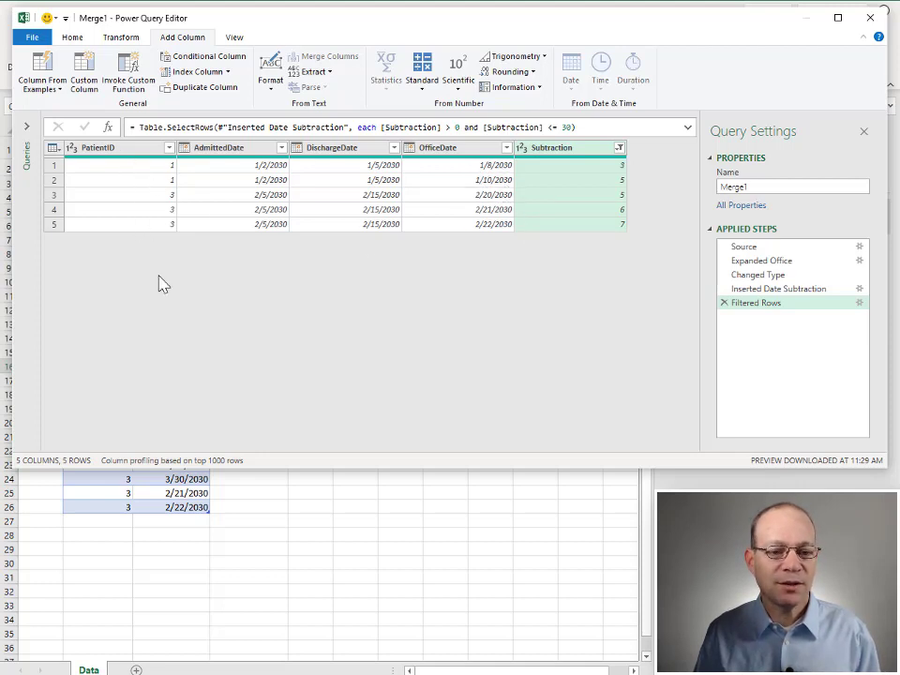
Step: Select the PatientID, DischargeDate and AdmittedDate columns
{"action": "left_click", "coordinate": [108, 153]}
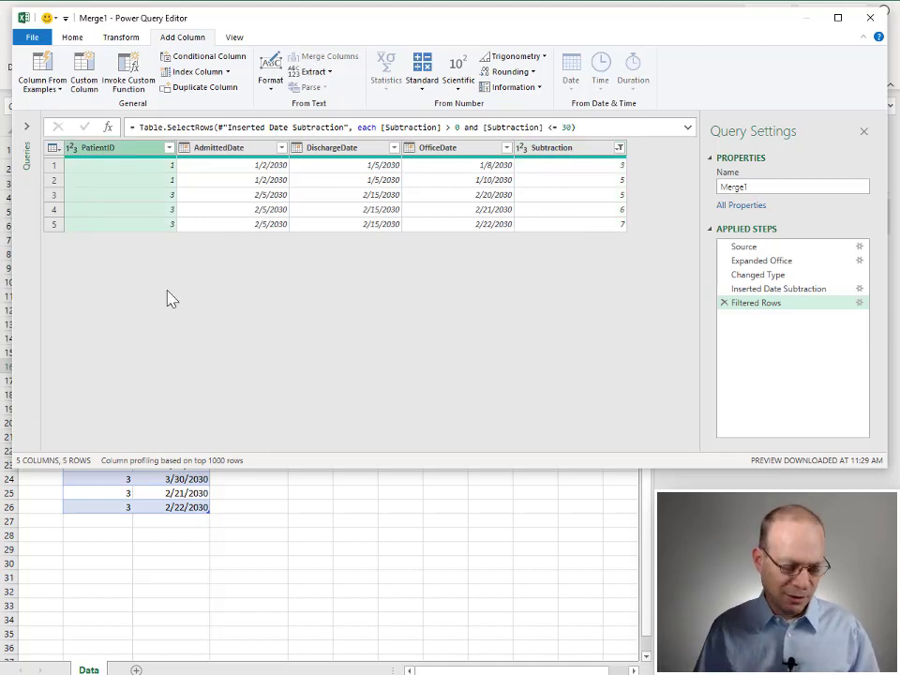
{"action": "left_click", "coordinate": [326, 150], "text": "ctrl"}
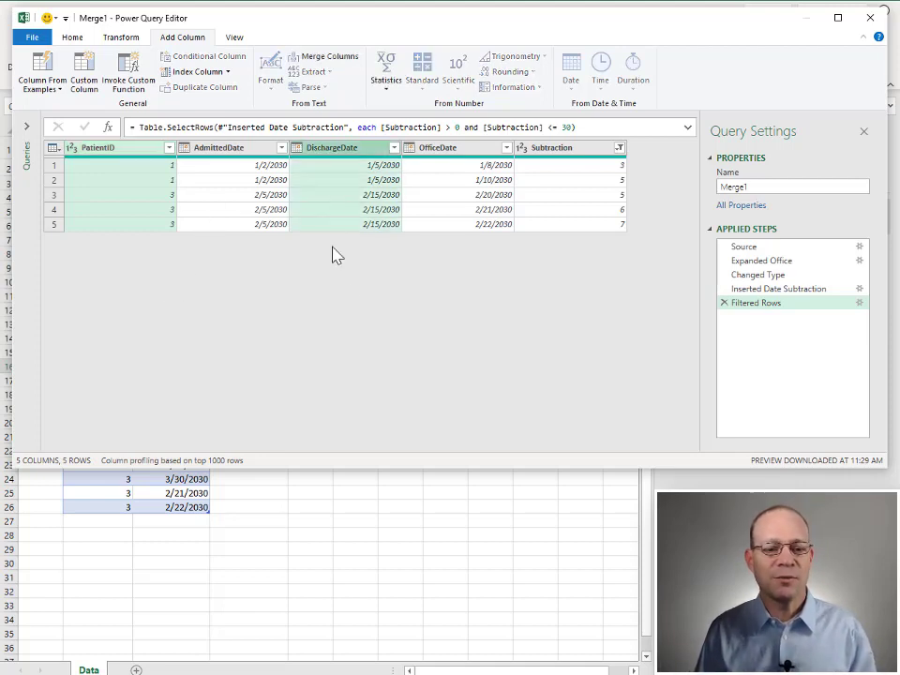
{"action": "left_click", "coordinate": [228, 150], "text": "ctrl"}
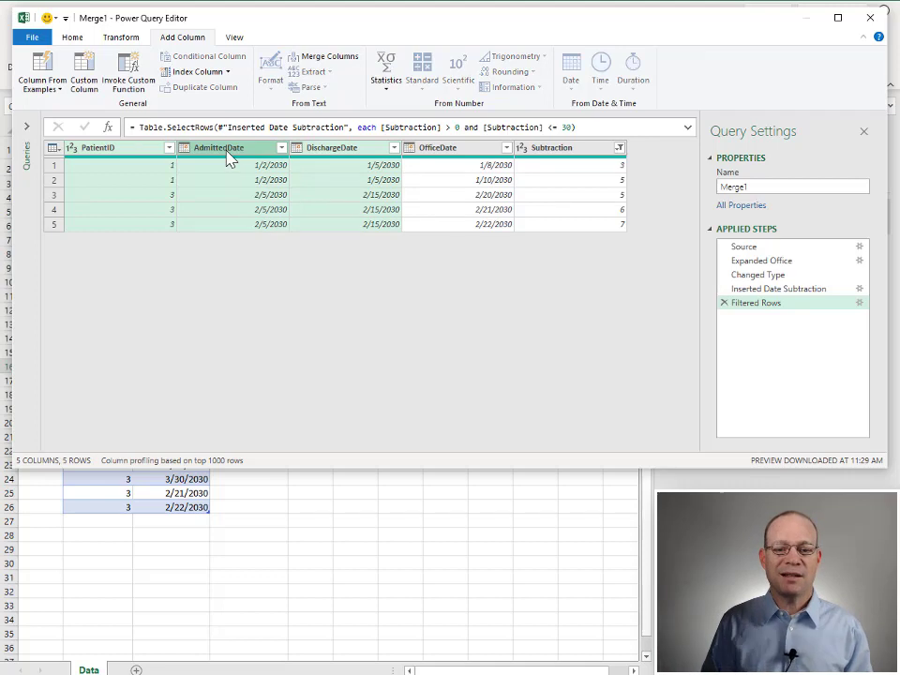
Step: Group by those columns, adding FirstOfficeVisit as the minimum OfficeDate
{"action": "left_click", "coordinate": [127, 37]}
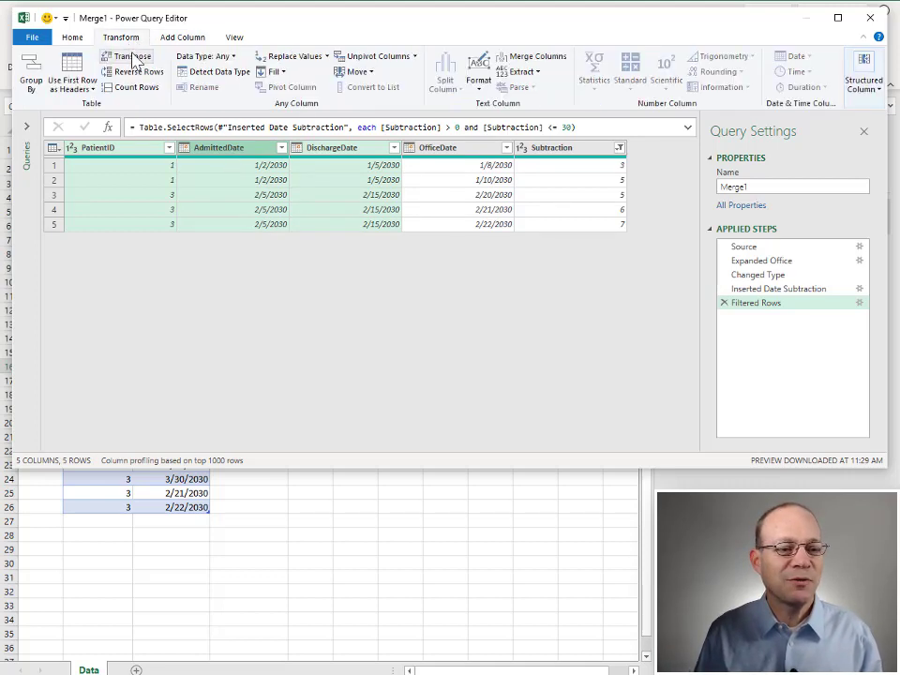
{"action": "left_click", "coordinate": [43, 84]}
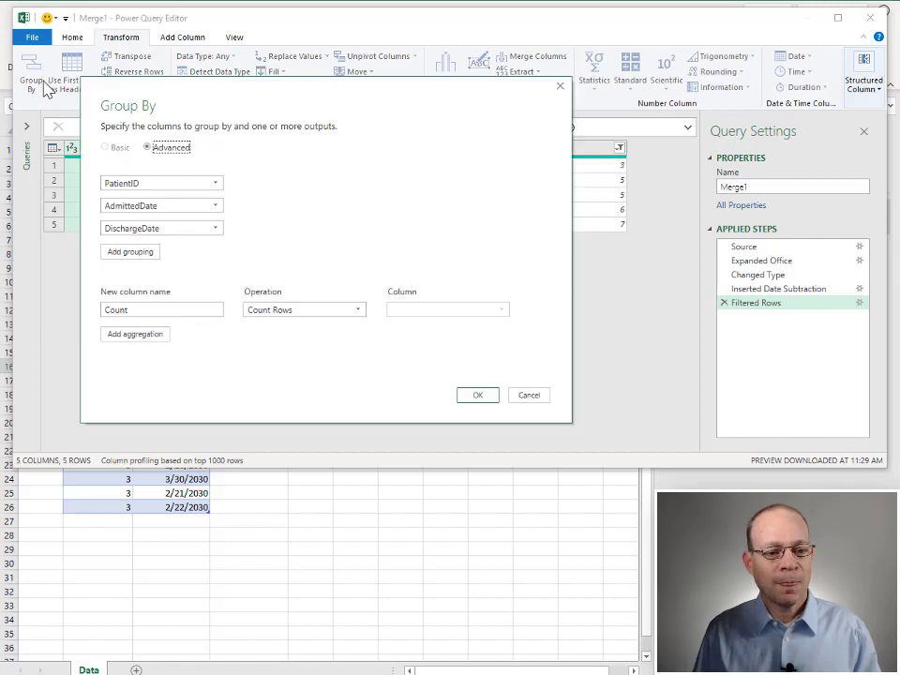
{"action": "mouse_move", "coordinate": [159, 228]}
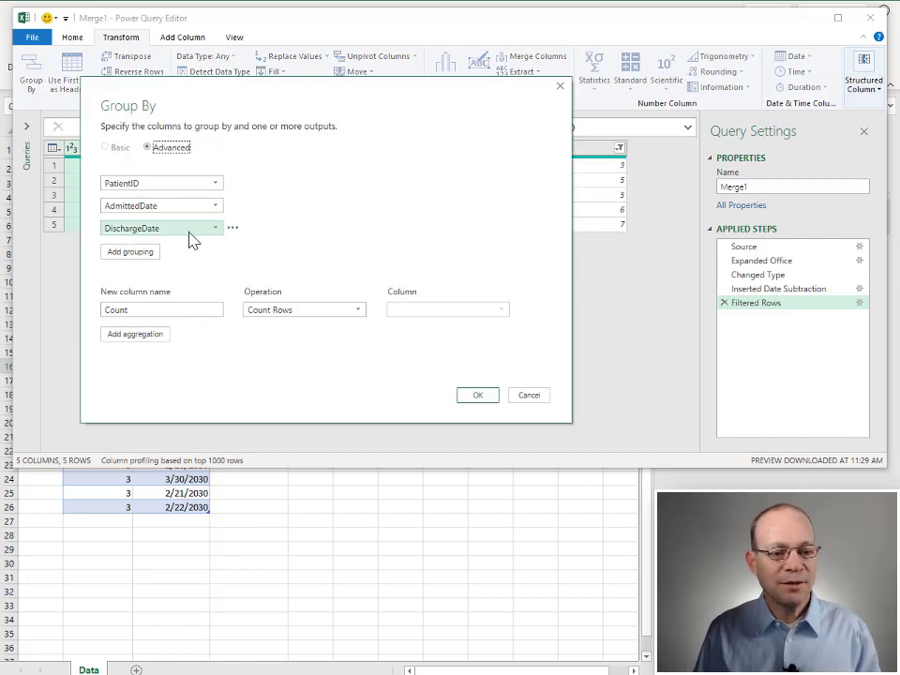
{"action": "left_click", "coordinate": [152, 312]}
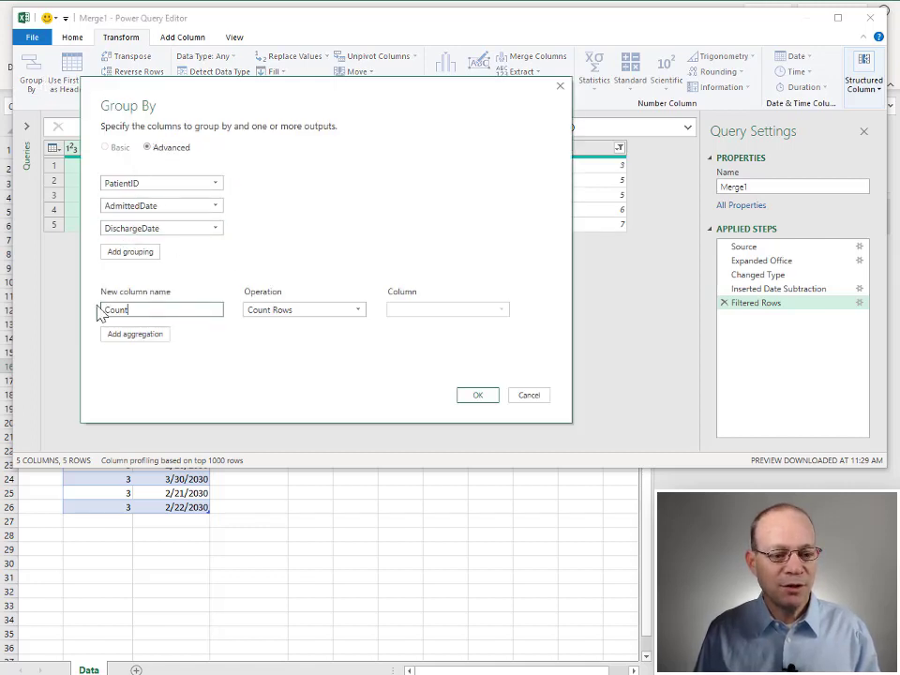
{"action": "double_click", "coordinate": [208, 311]}
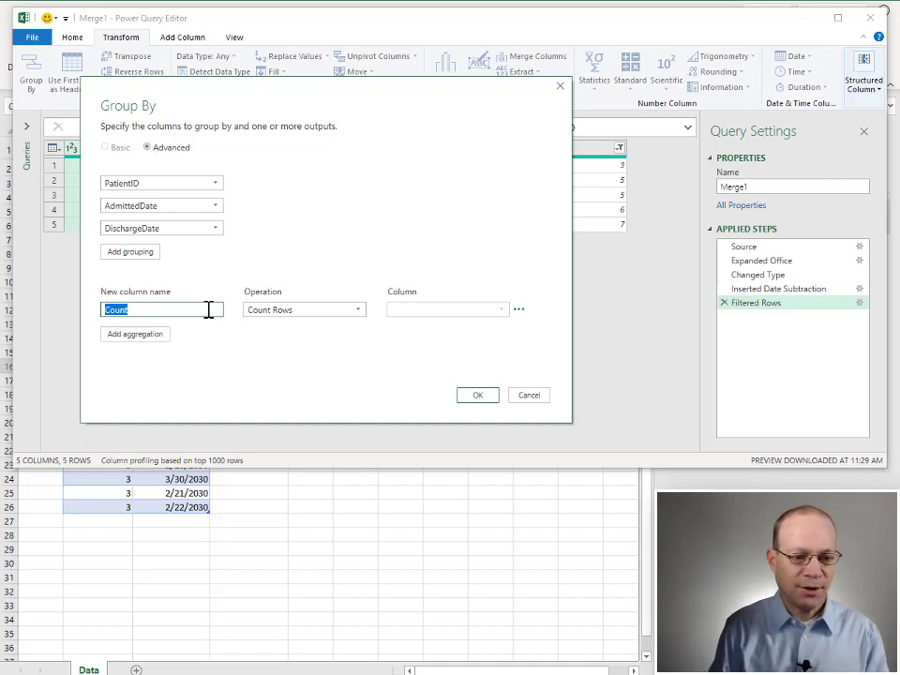
{"action": "type", "text": "Fis"}
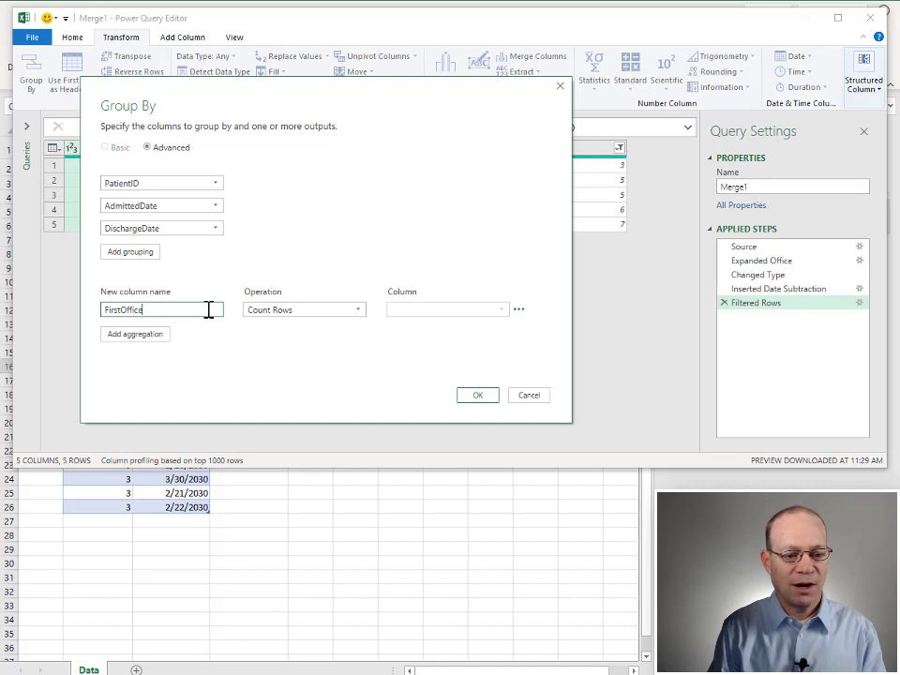
{"action": "type", "text": "sit"}
{"action": "left_click", "coordinate": [309, 310]}
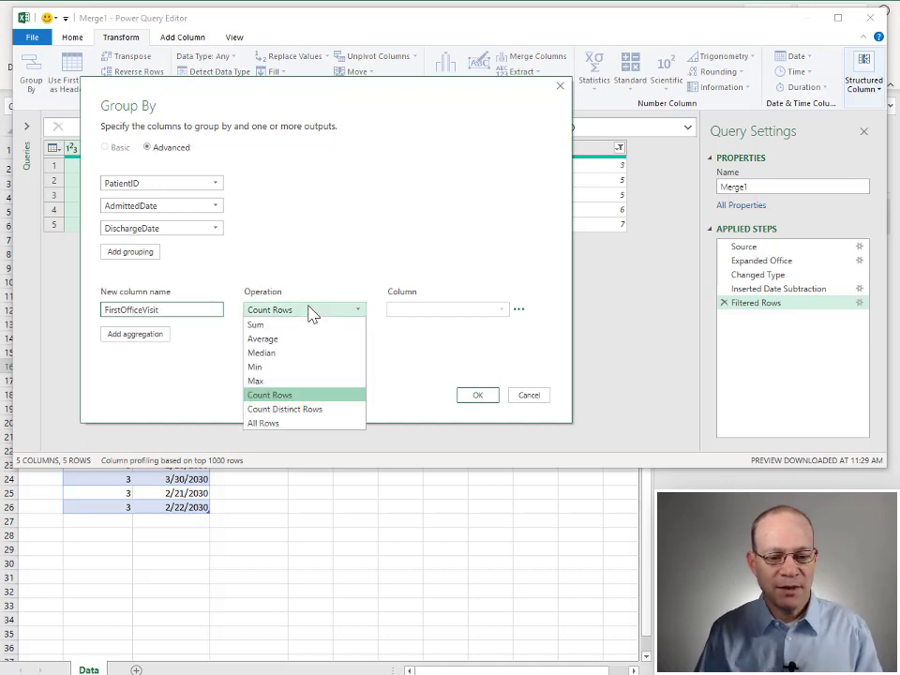
{"action": "left_click", "coordinate": [281, 367]}
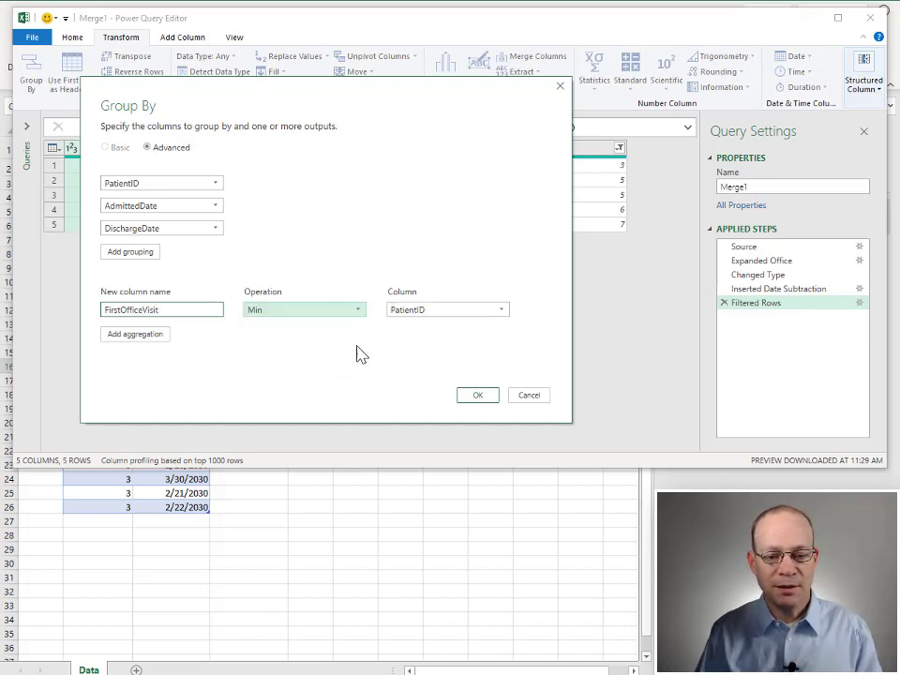
{"action": "left_click", "coordinate": [420, 313]}
{"action": "left_click", "coordinate": [419, 367]}
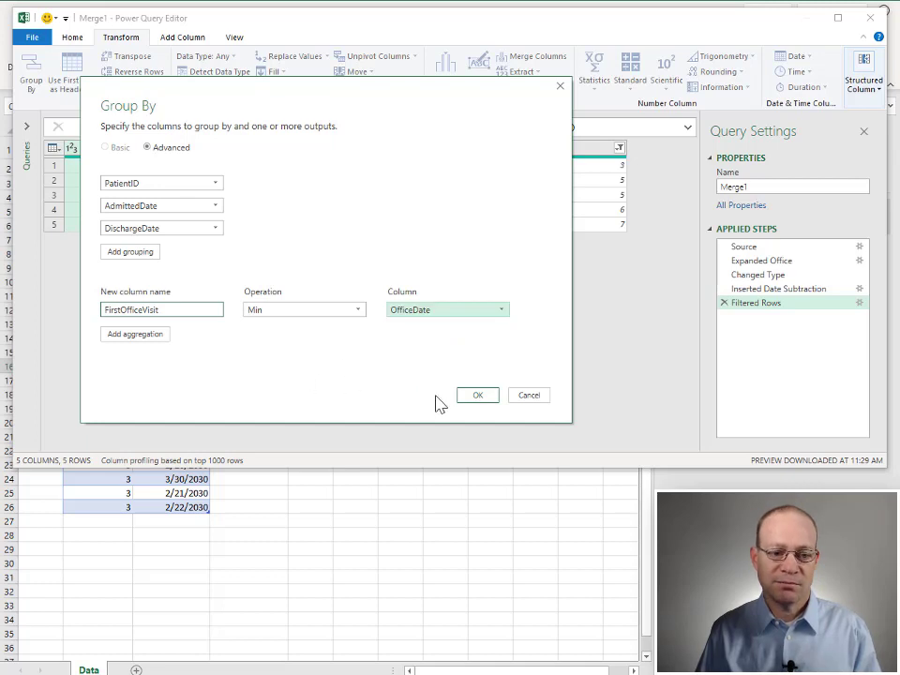
{"action": "left_click", "coordinate": [473, 394]}
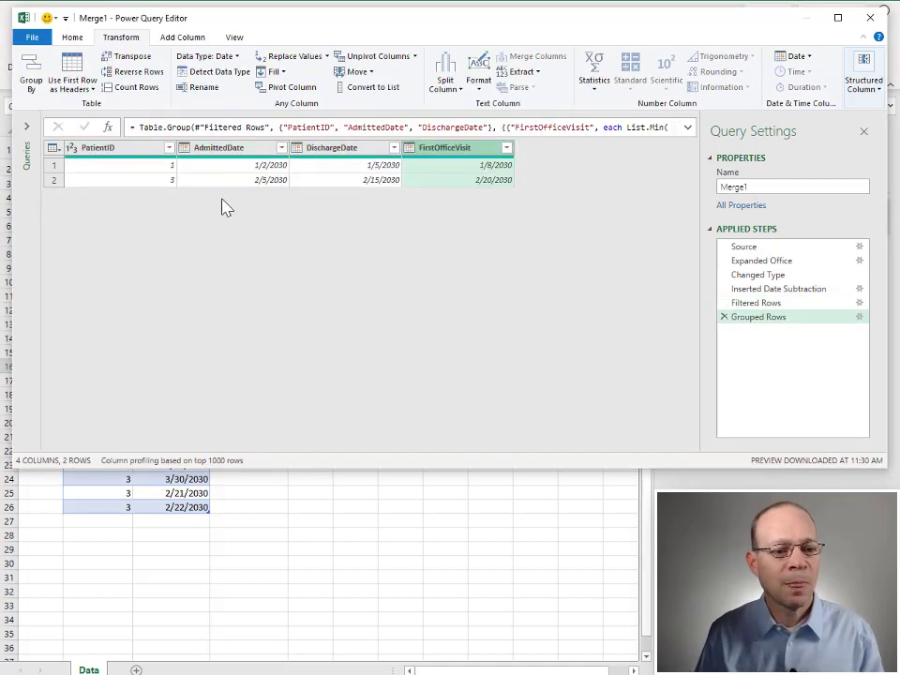
Step: Load Merge1 as a table on a new worksheet
{"action": "left_click", "coordinate": [72, 37]}
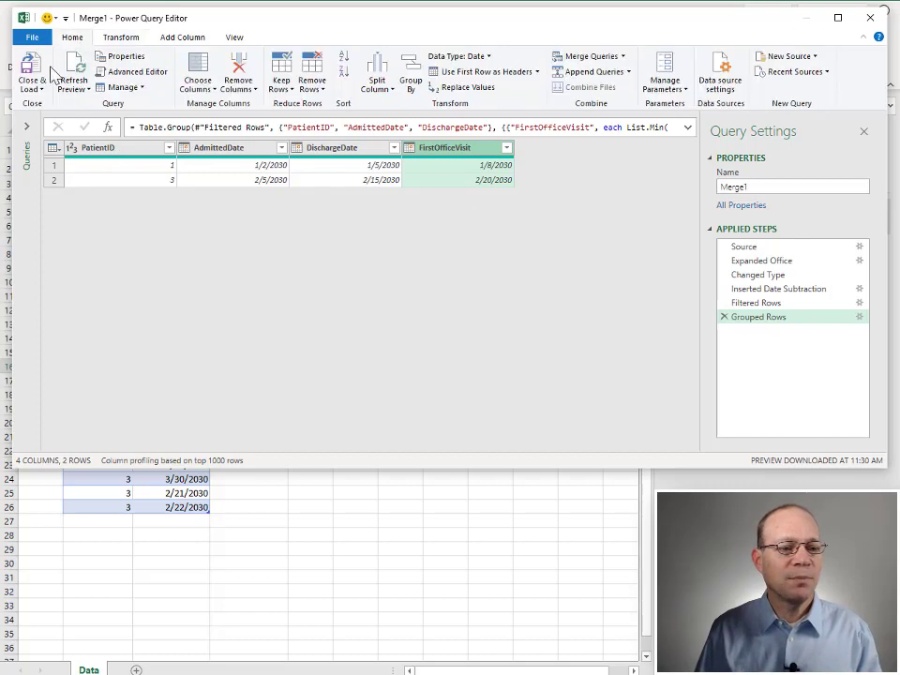
{"action": "left_click", "coordinate": [32, 86]}
{"action": "left_click", "coordinate": [47, 103]}
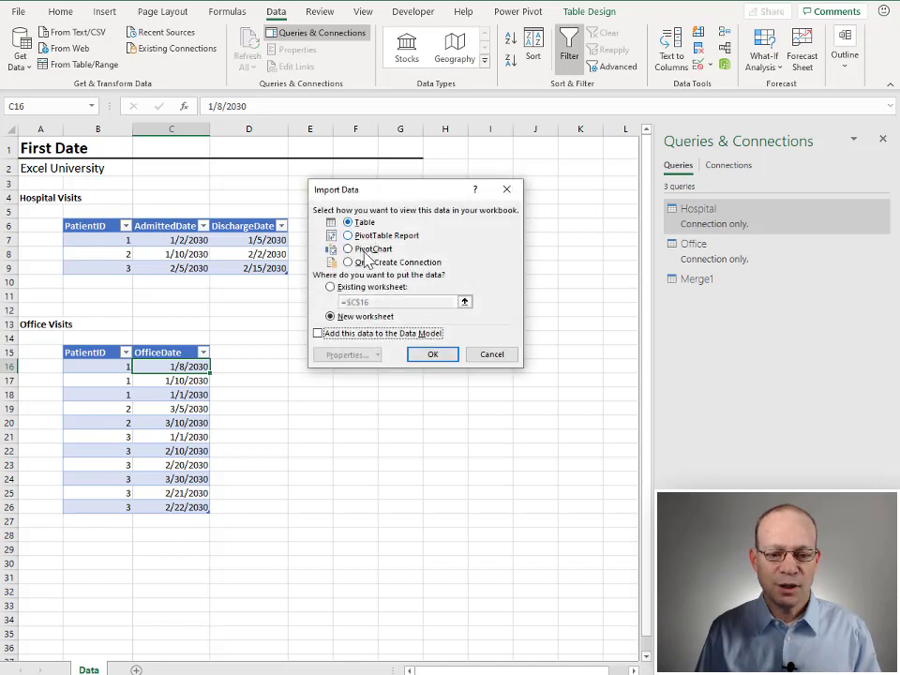
{"action": "left_click", "coordinate": [434, 355]}
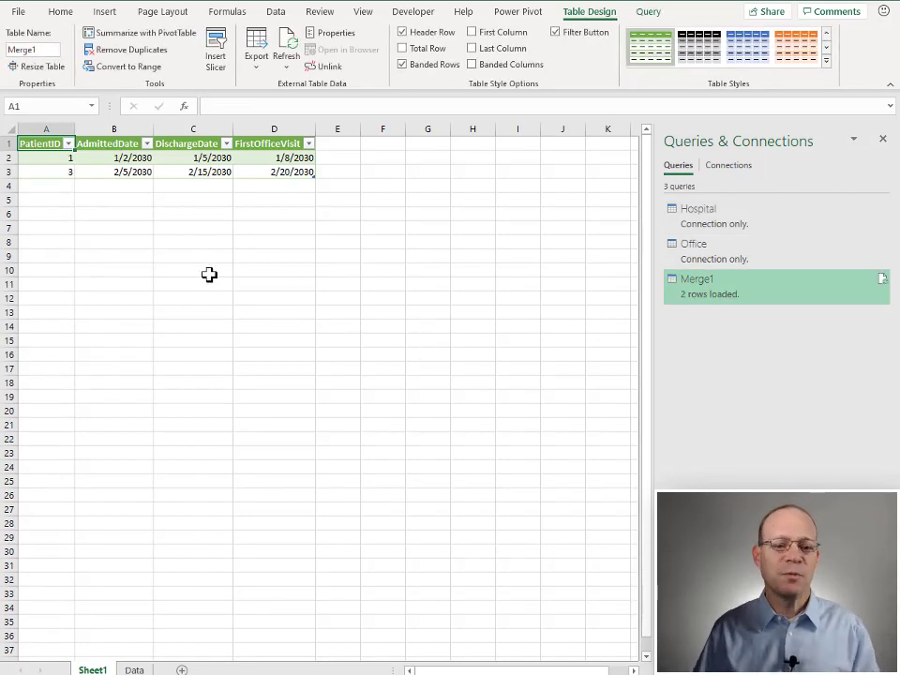
Step: On the Data sheet, select the empty cells below Hospital Visits and Office Visits
{"action": "left_click", "coordinate": [134, 669]}
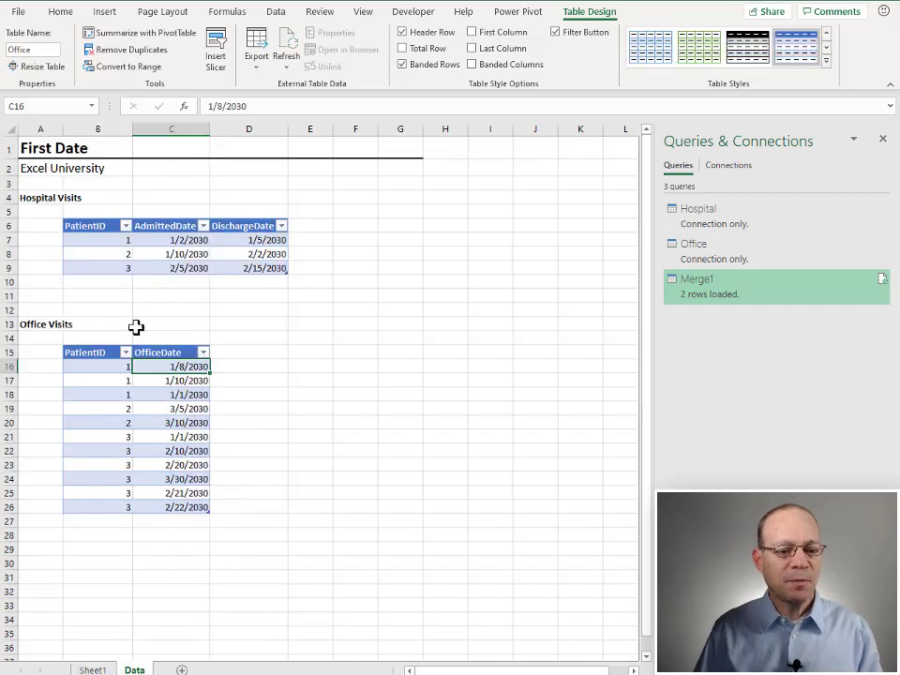
{"action": "left_click_drag", "start_coordinate": [88, 280], "coordinate": [248, 282]}
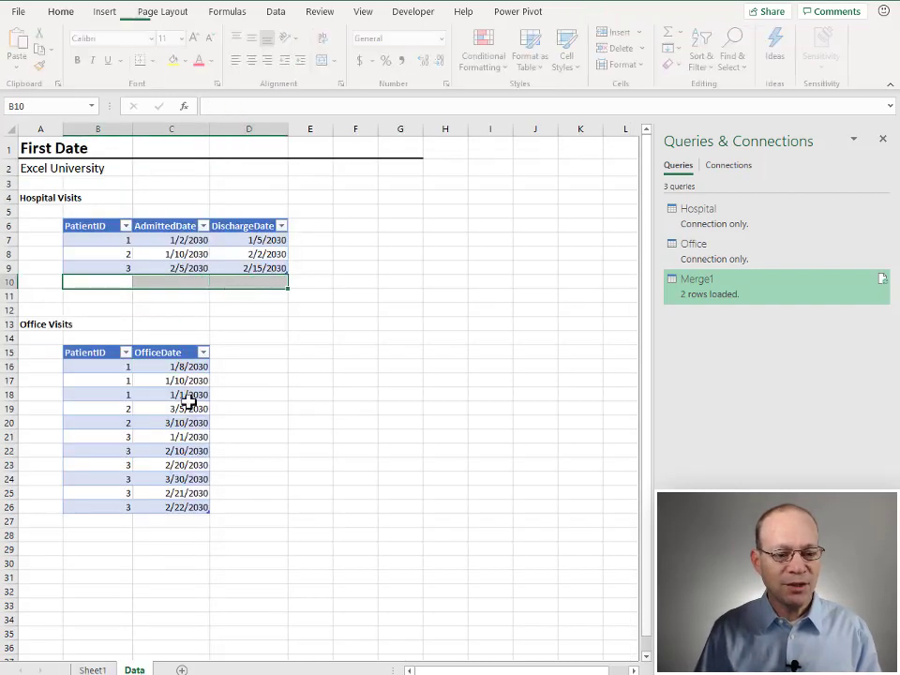
{"action": "left_click", "coordinate": [103, 522]}
{"action": "left_click_drag", "start_coordinate": [150, 522], "coordinate": [186, 580]}
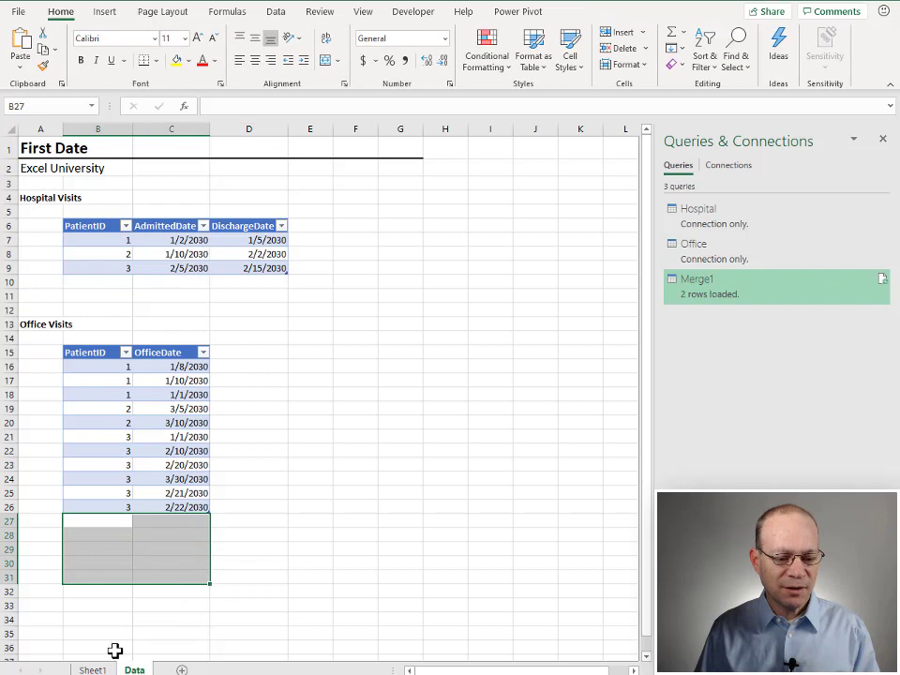
Step: Refresh the merged first-visit table on Sheet1
{"action": "key", "text": "ctrl+Page_Up"}
{"action": "right_click", "coordinate": [150, 160]}
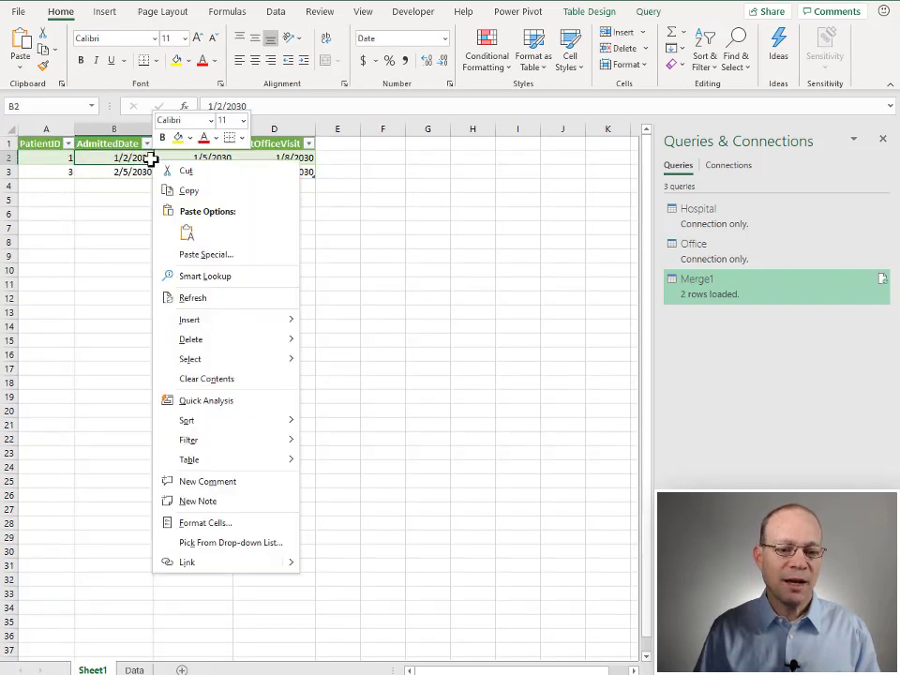
{"action": "left_click", "coordinate": [202, 299]}
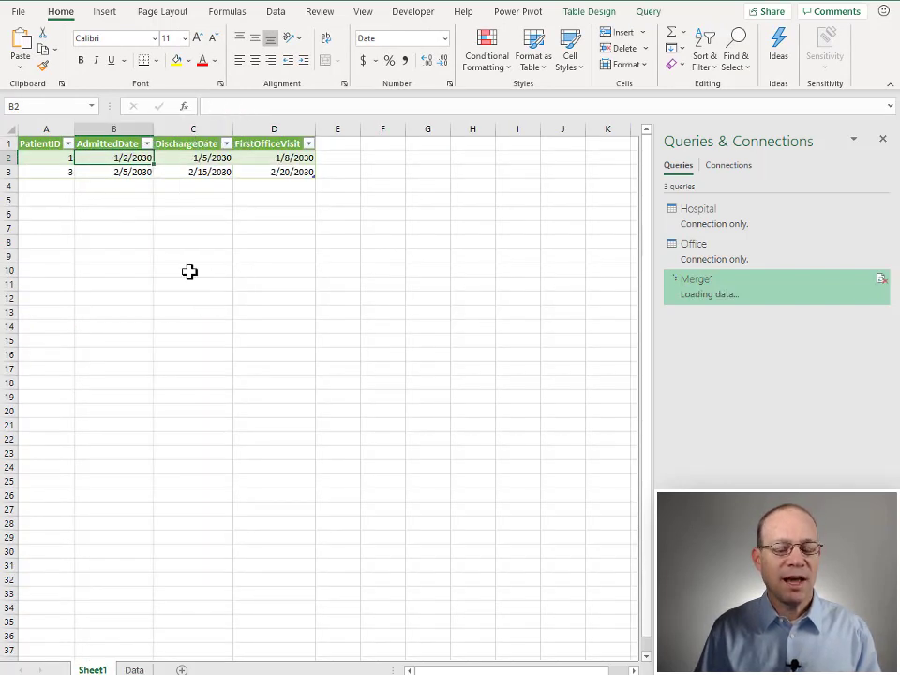